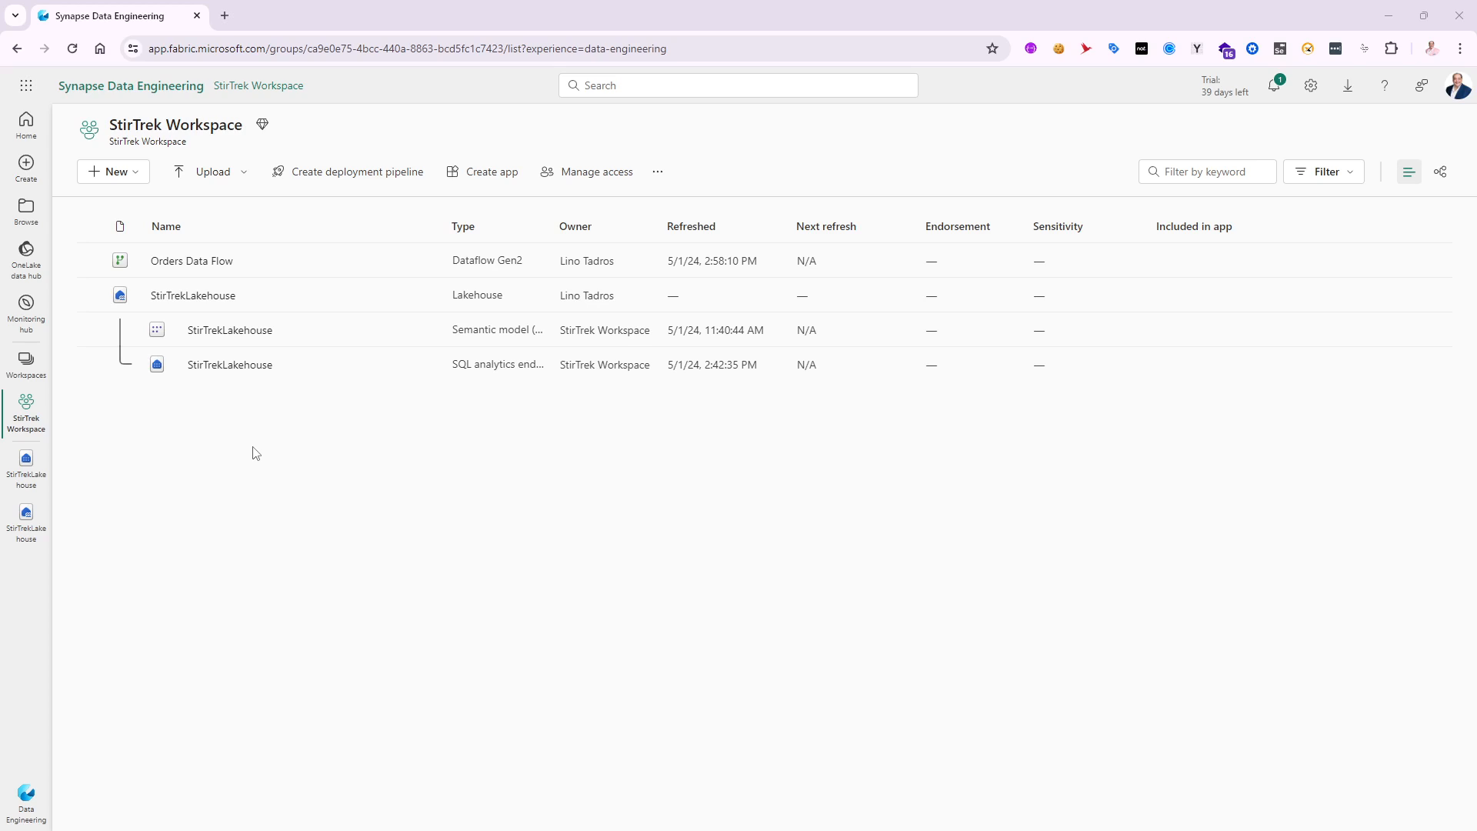
# - Create a new data pipeline named OrdersPipeline in the StirTrek Workspace
pyautogui.click(135, 176)
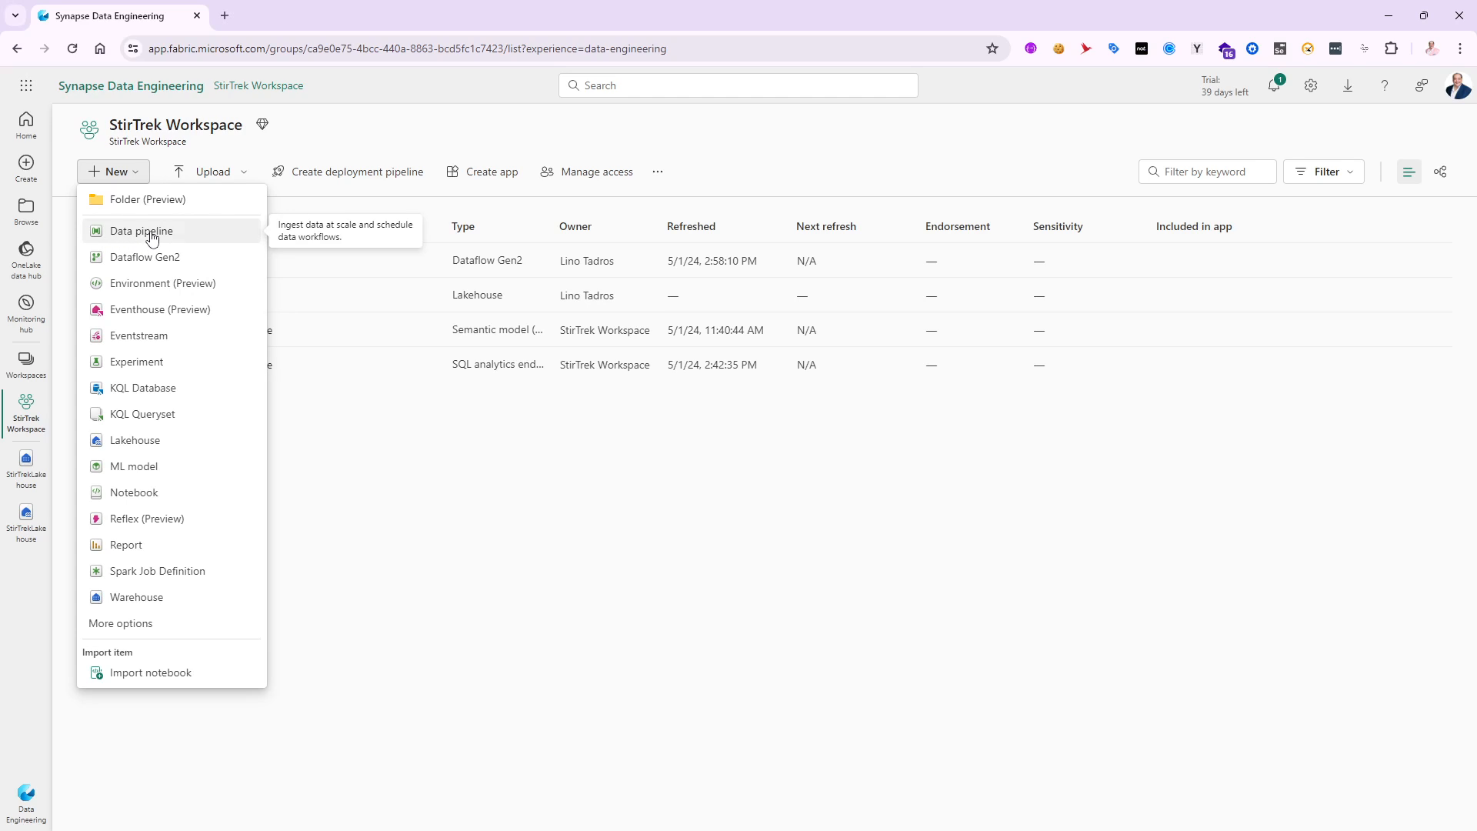
pyautogui.click(152, 239)
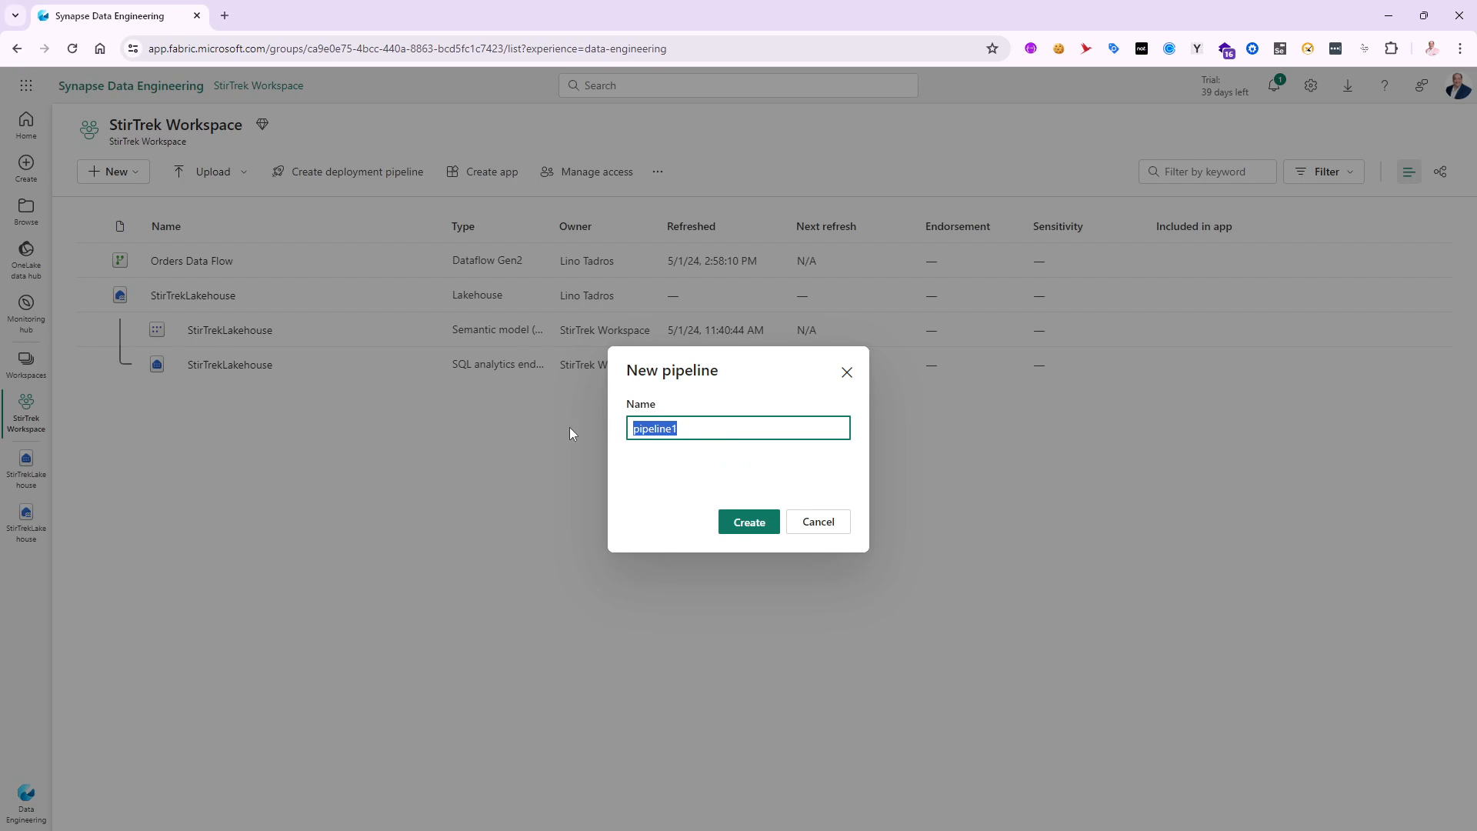
pyautogui.write('OrdersPipeline')
pyautogui.click(735, 529)
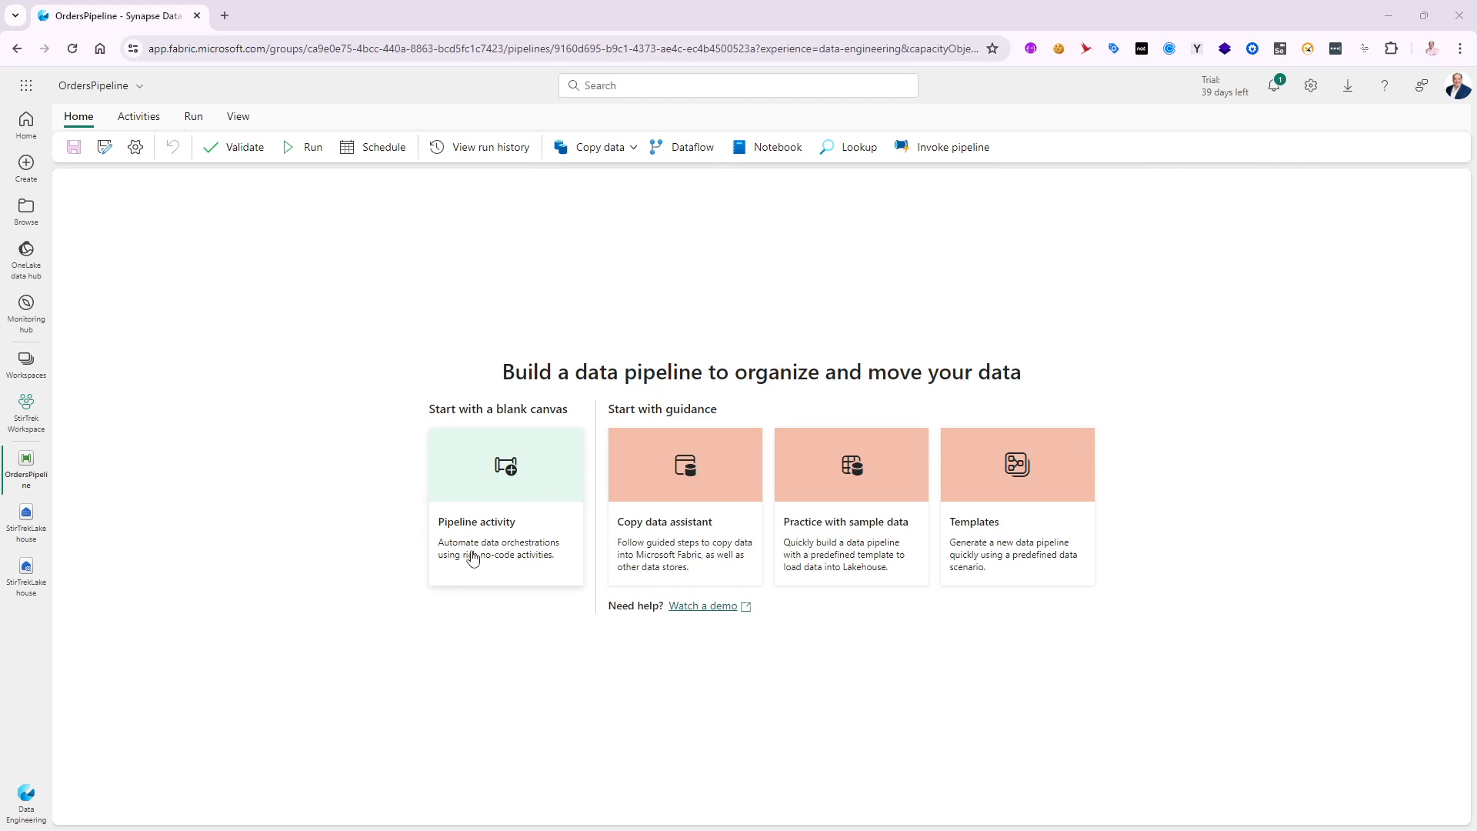
# - Add a Copy data activity to the blank pipeline and move it to the middle of the canvas
pyautogui.click(493, 530)
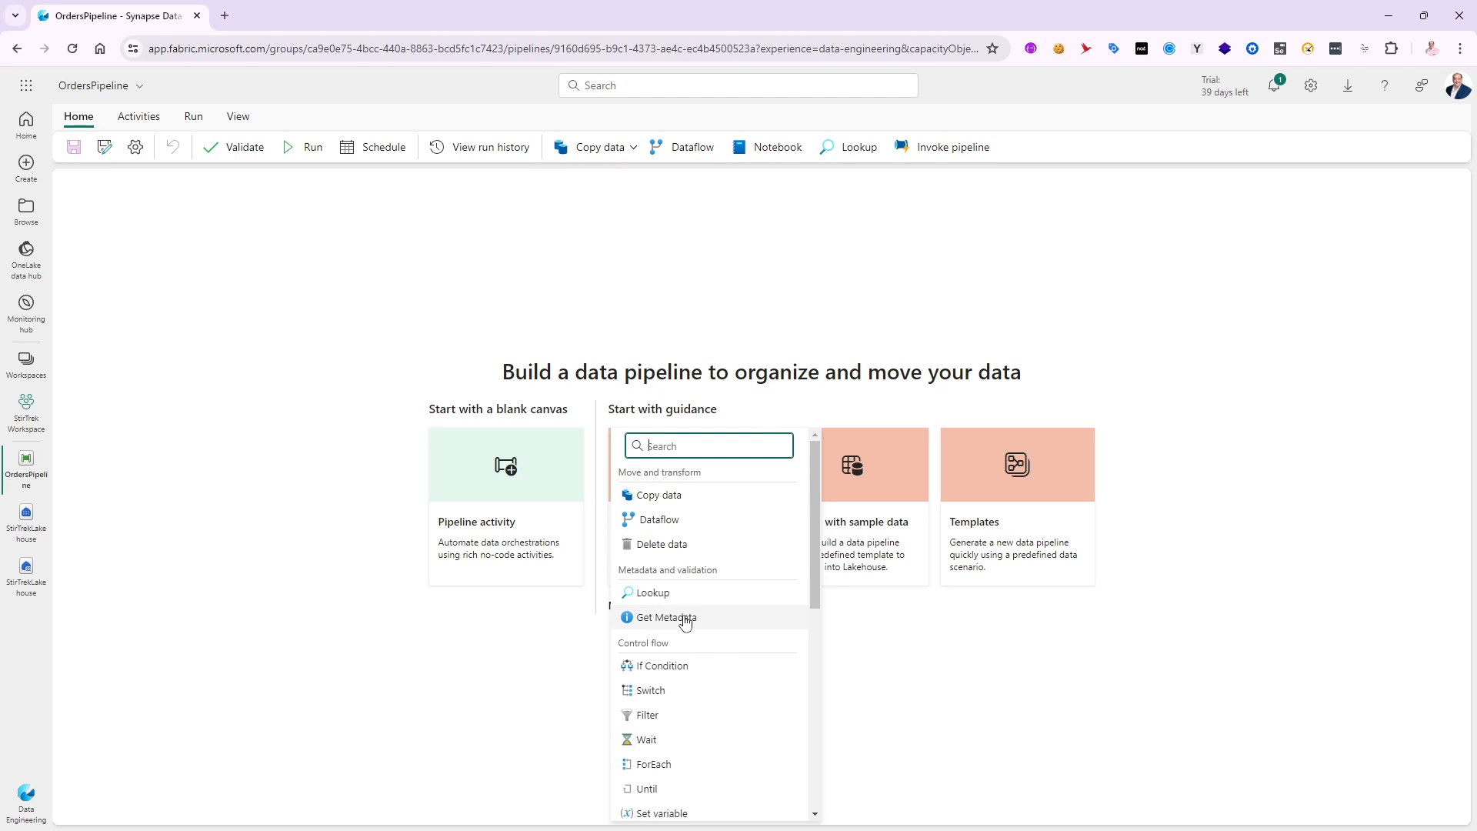
pyautogui.scroll(-2, 680, 613)
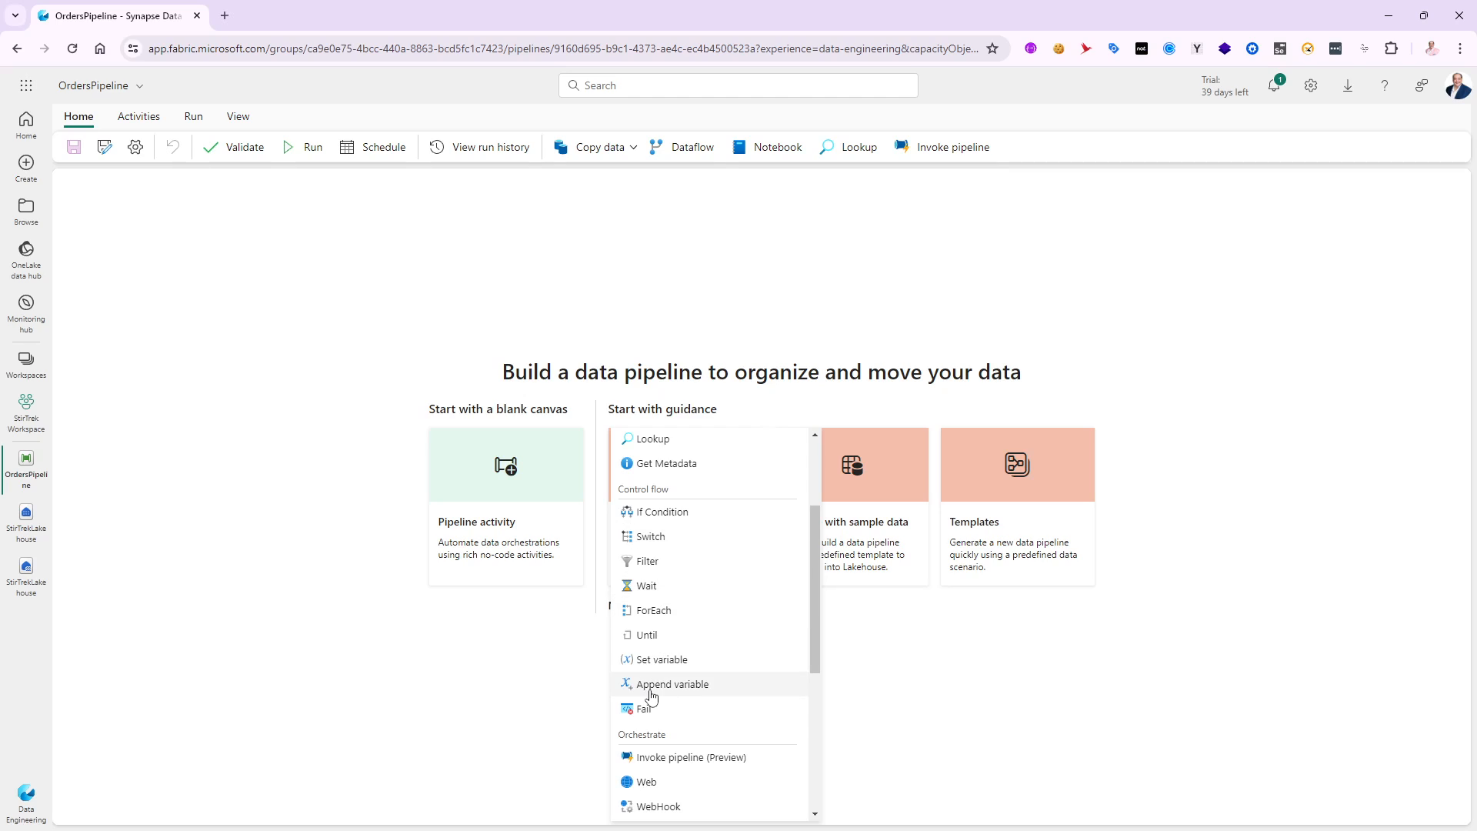
pyautogui.scroll(-1, 669, 670)
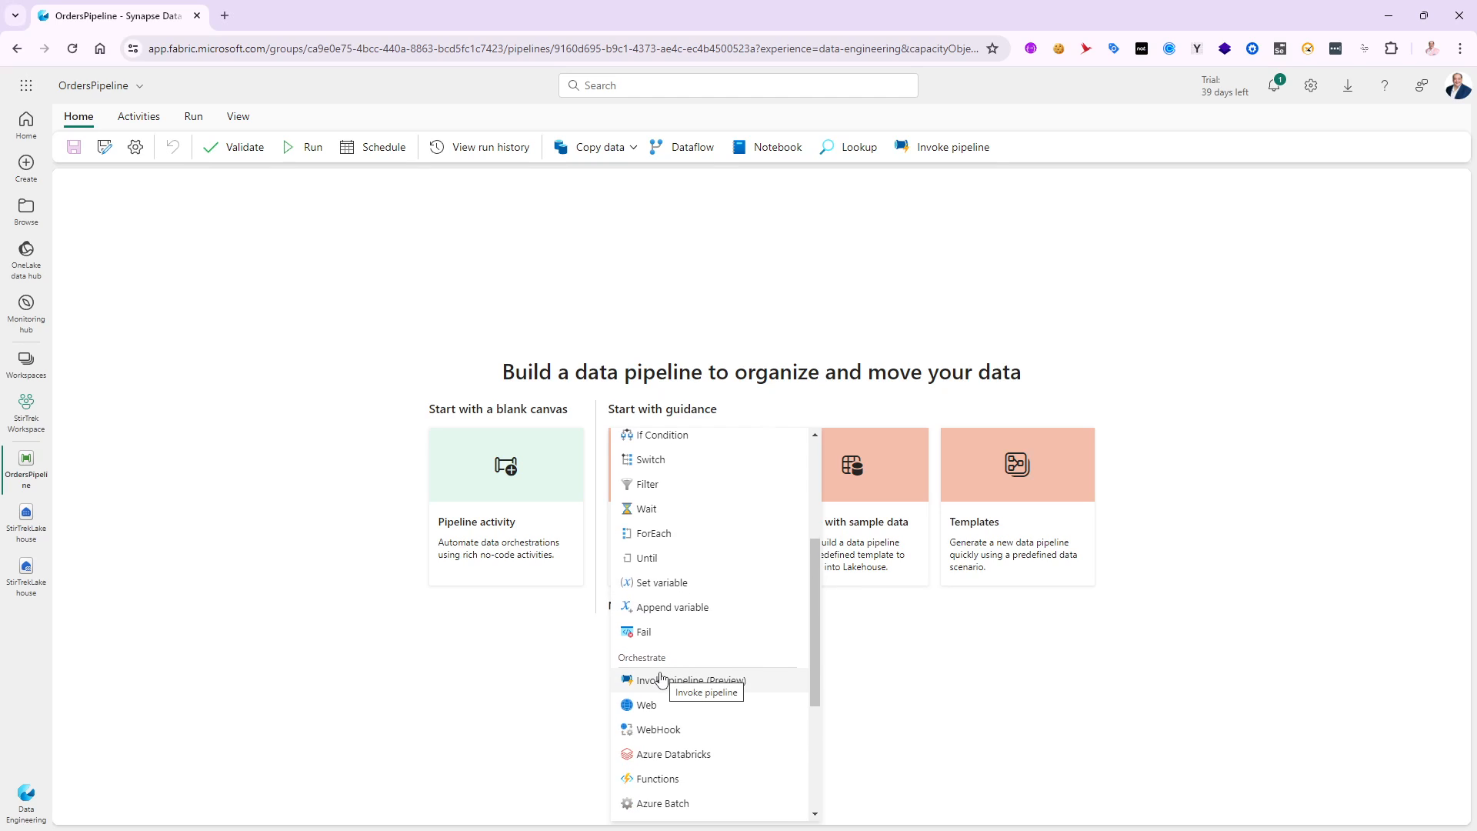
pyautogui.scroll(-2, 646, 682)
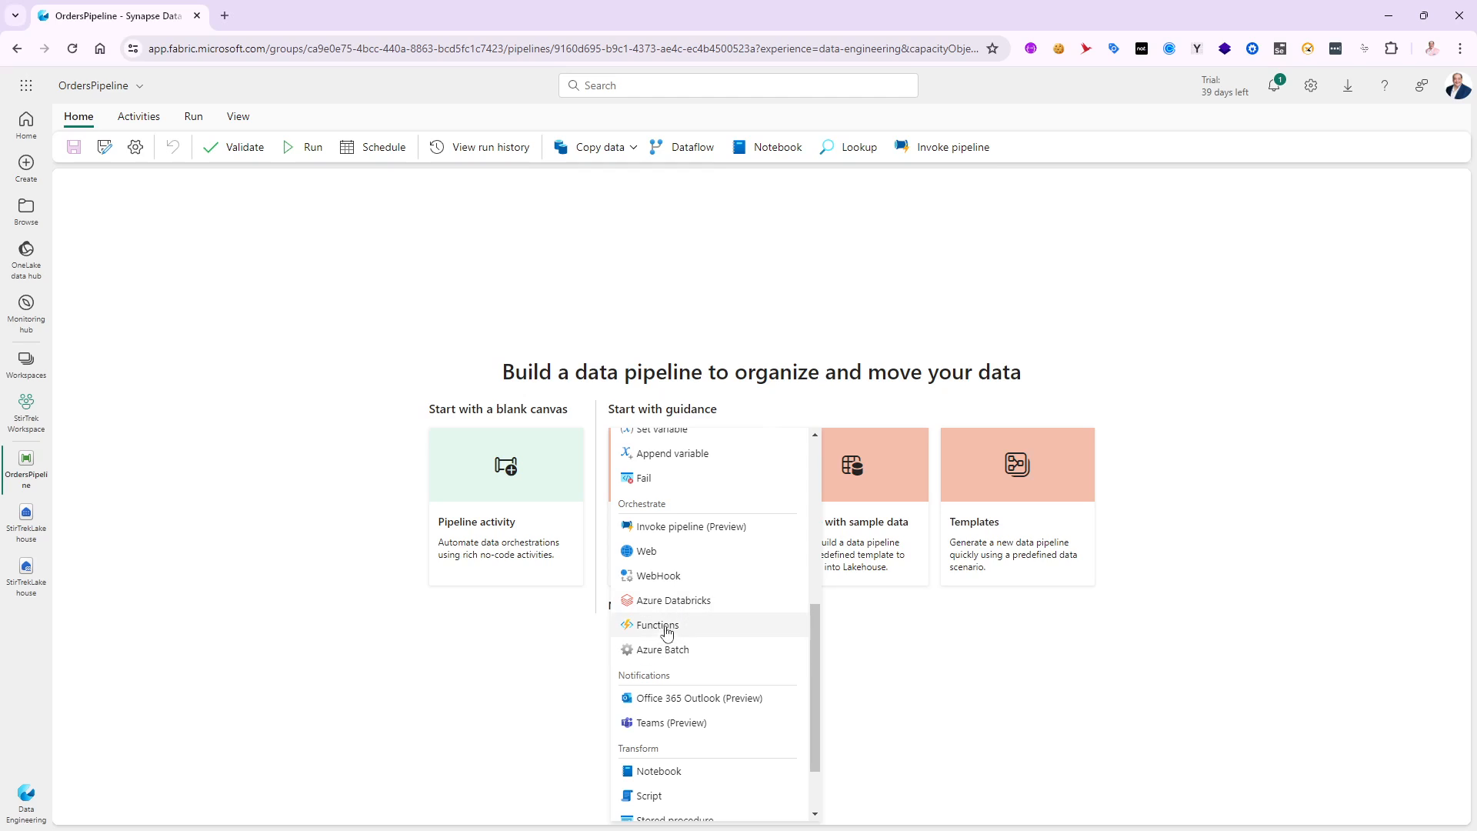
pyautogui.scroll(-1, 662, 673)
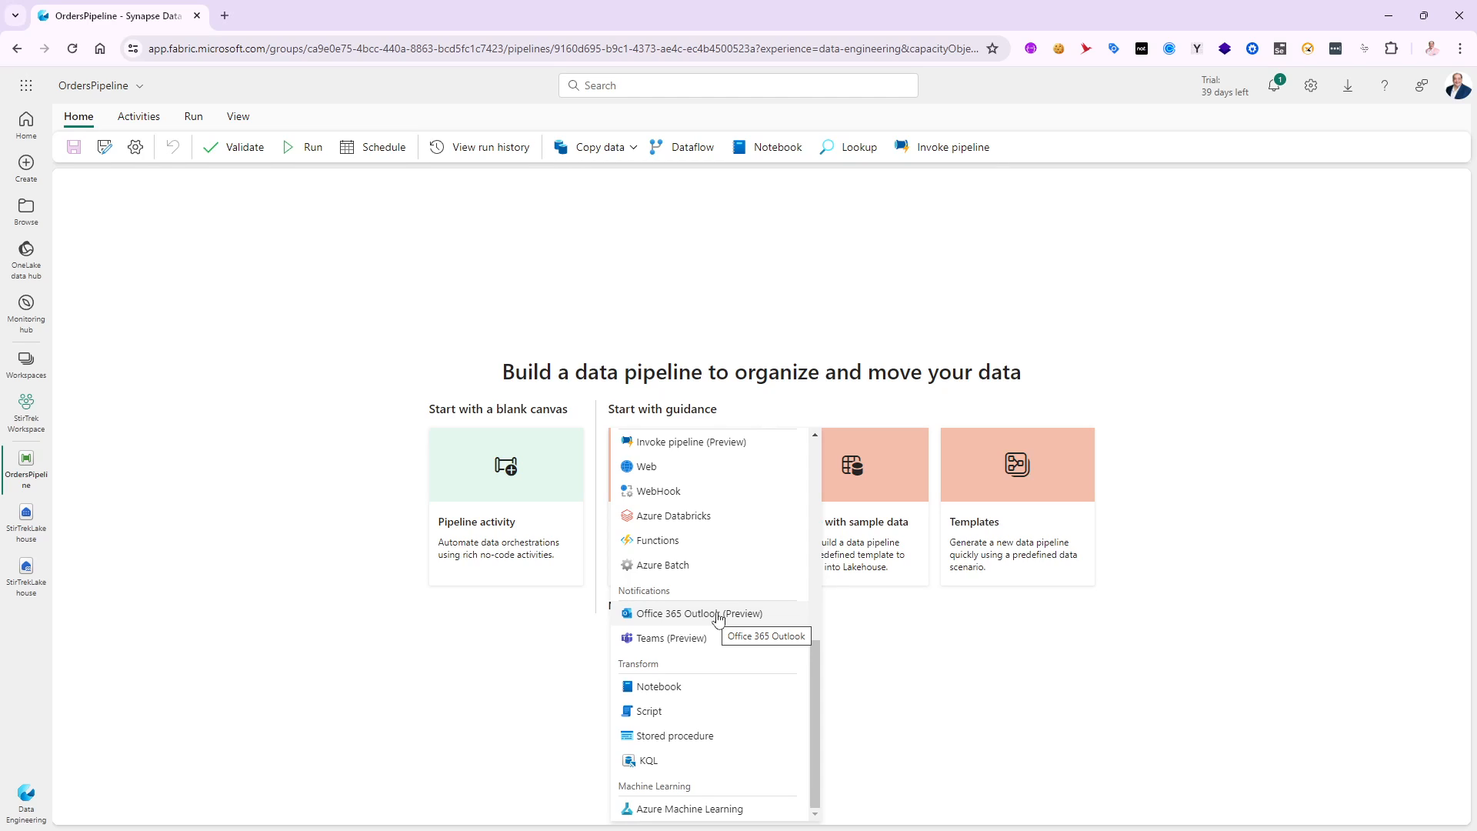
pyautogui.scroll(10, 695, 665)
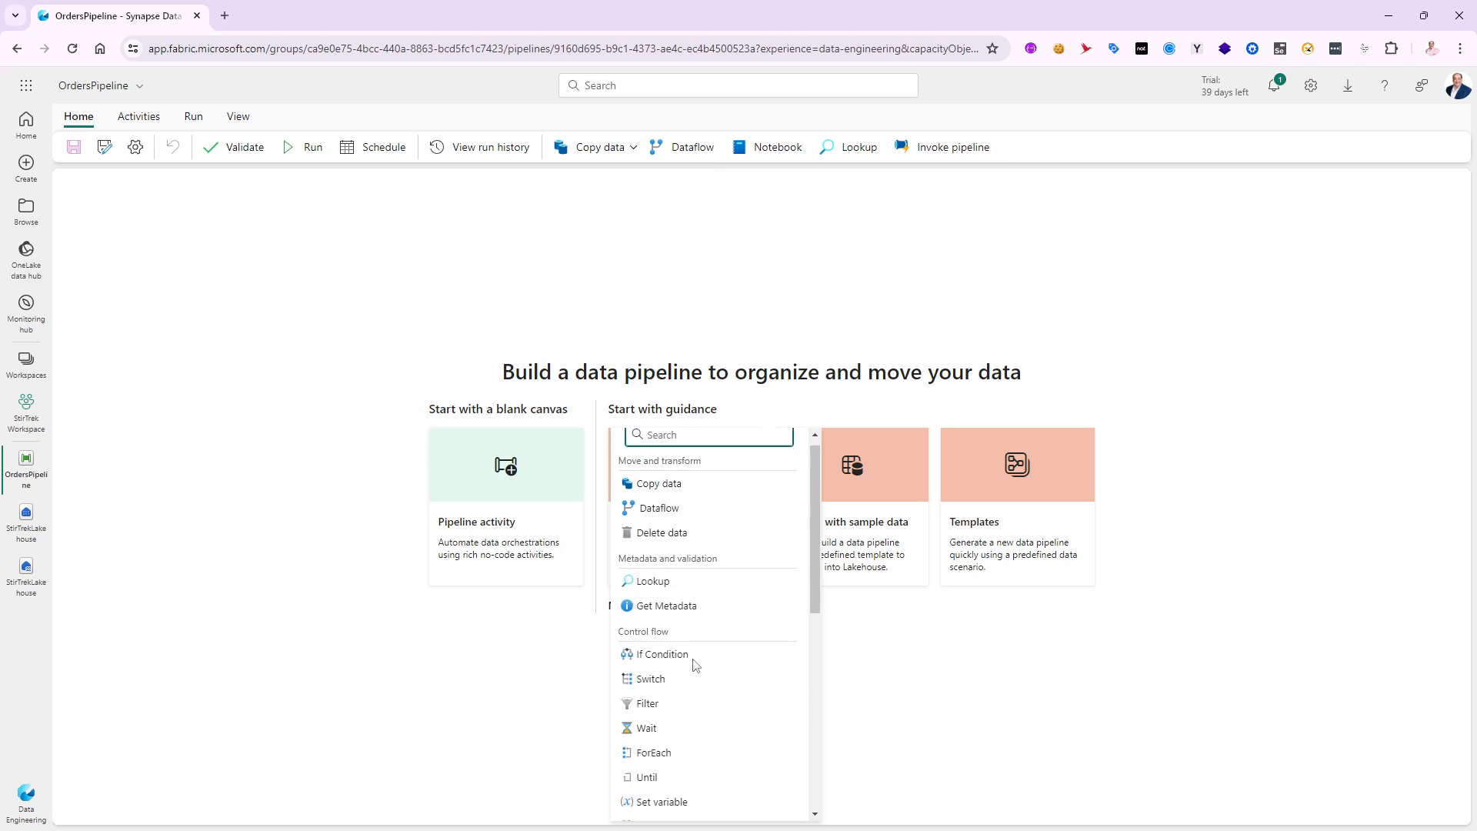
pyautogui.click(654, 496)
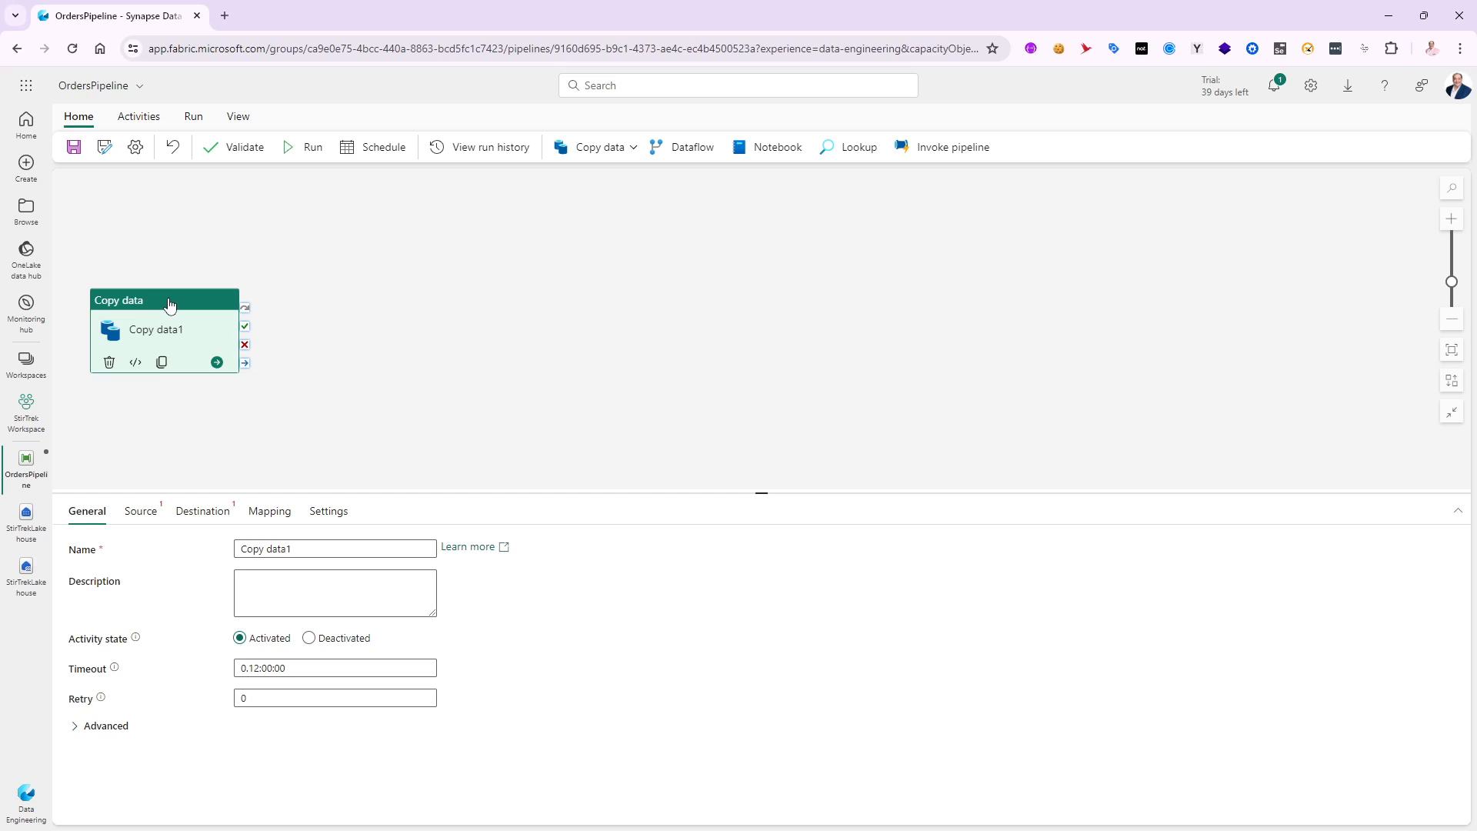
pyautogui.moveTo(168, 300); pyautogui.dragTo(708, 272)
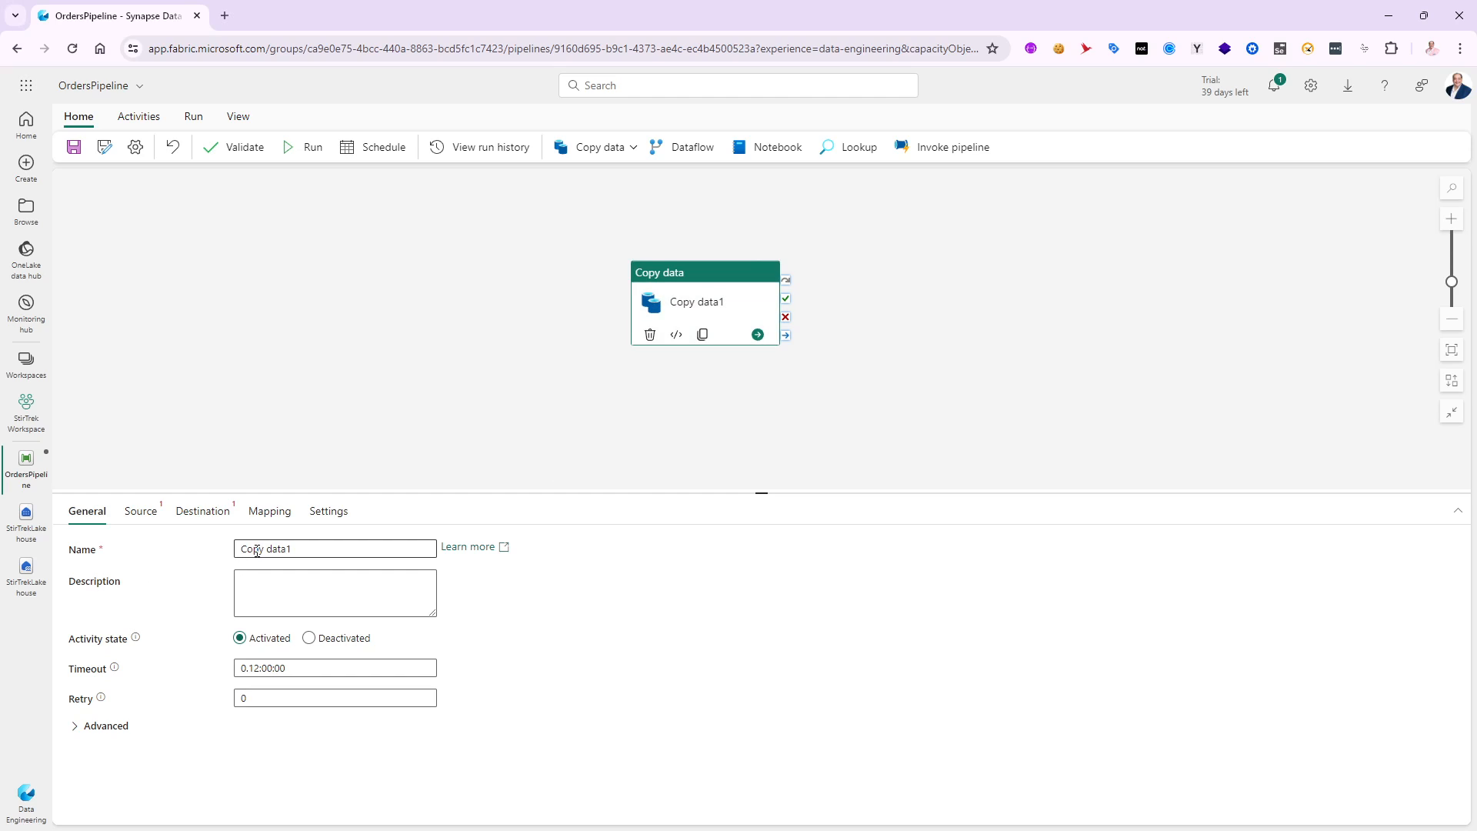
# - Rename the Copy data activity as Ingest Orders Data
pyautogui.tripleClick(331, 551)
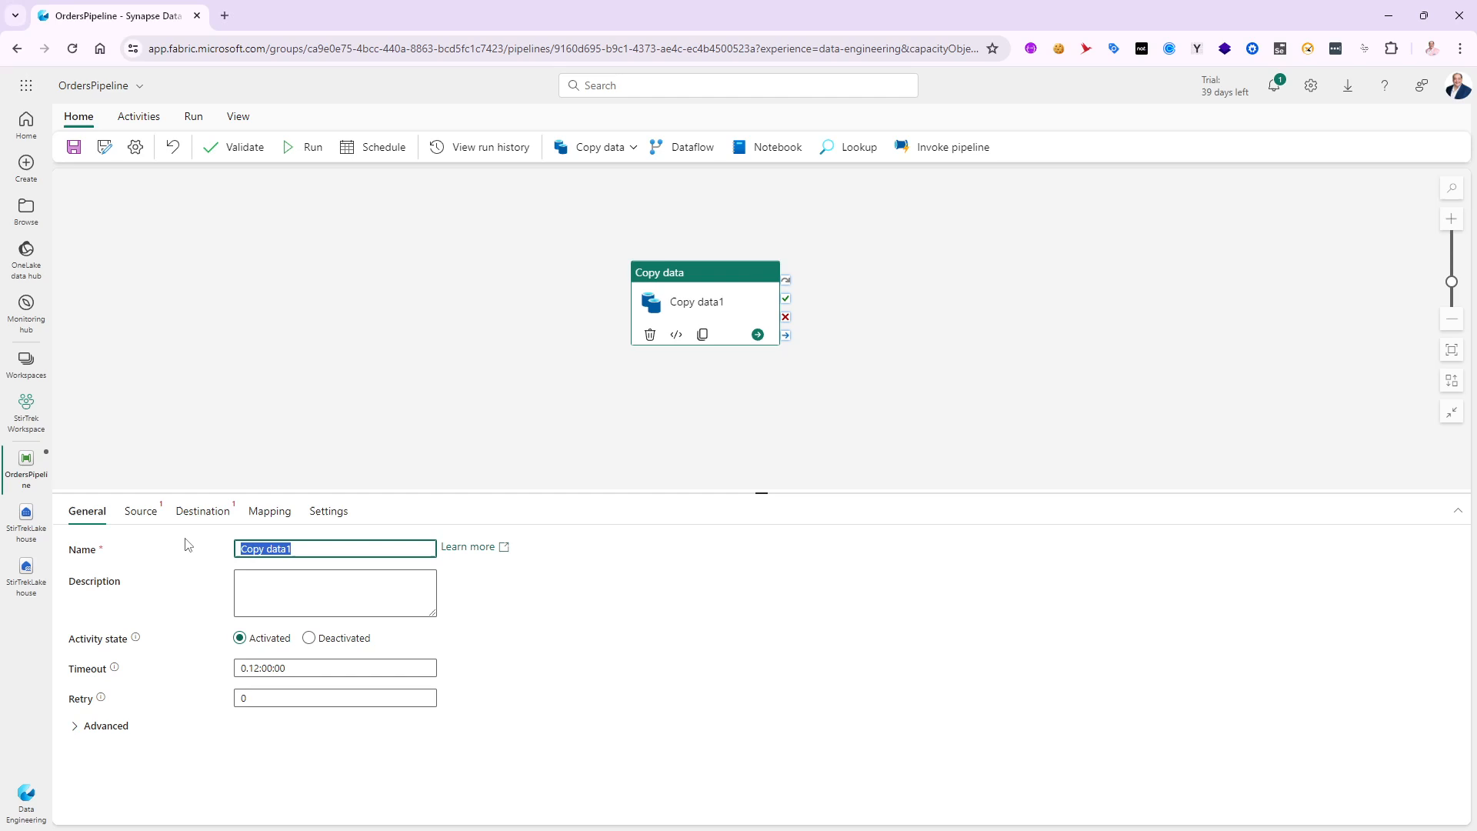
pyautogui.write('Ingest Orders Dat')
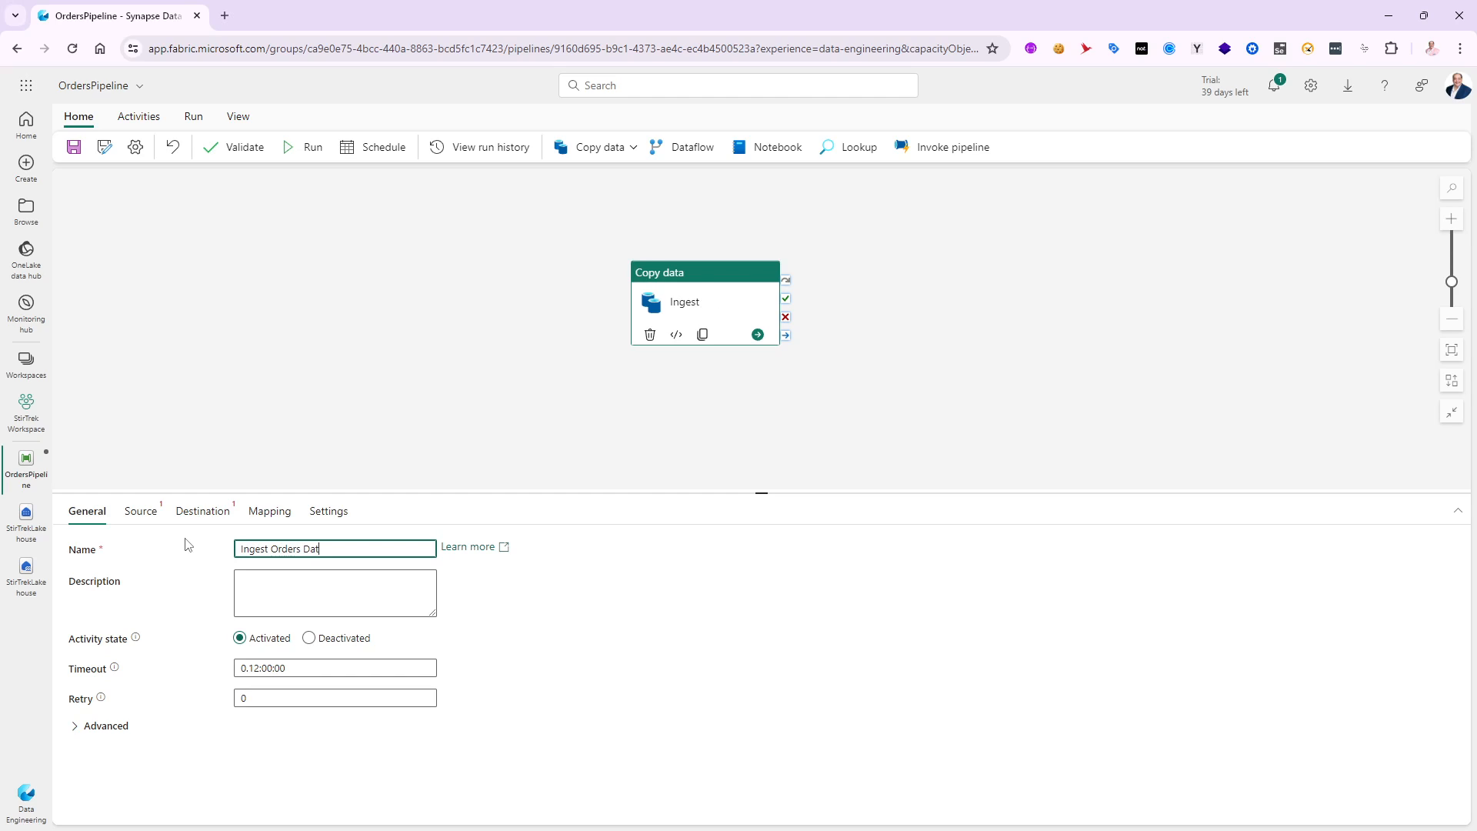
pyautogui.write('a')
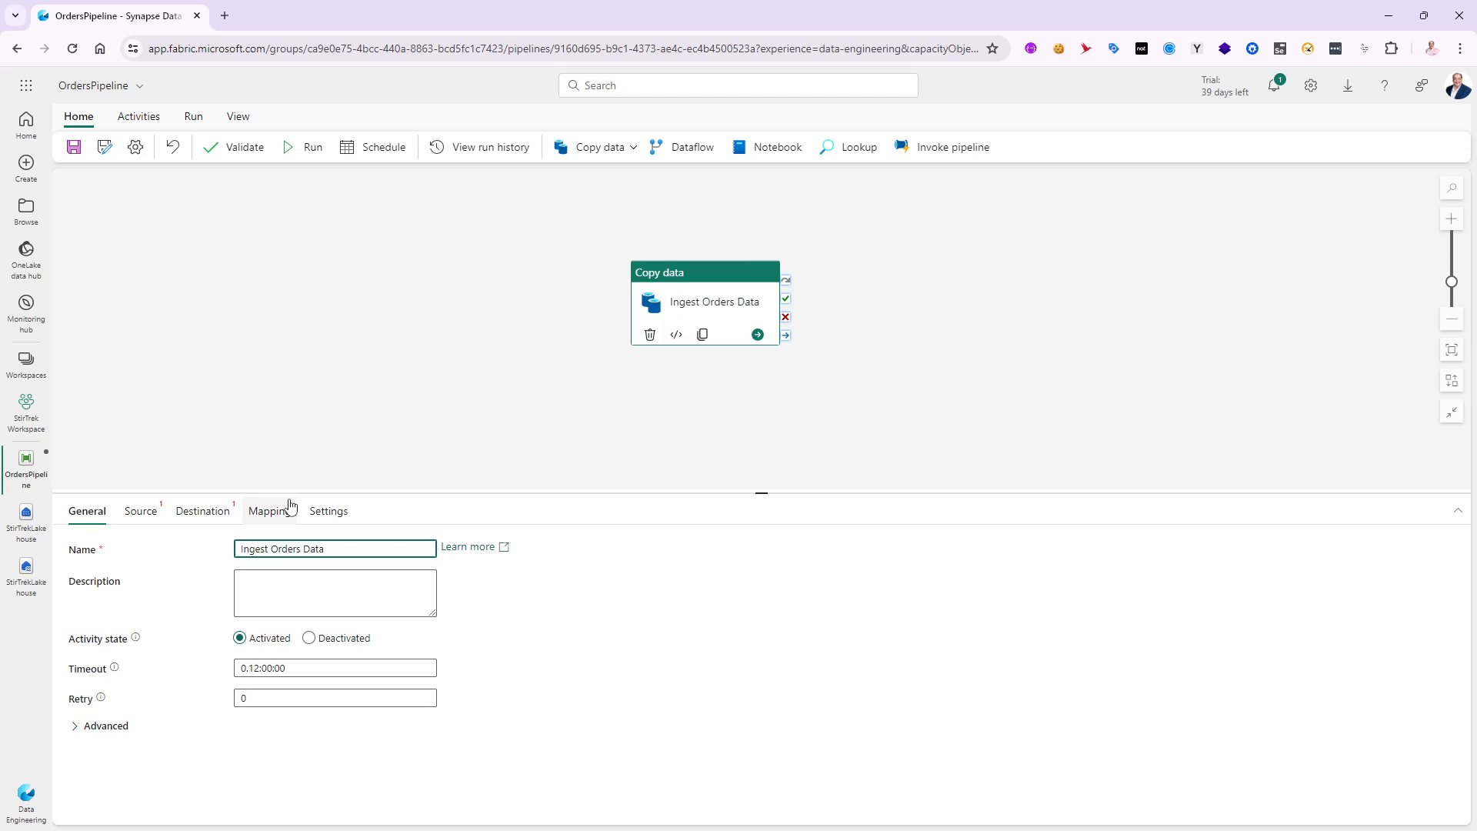
pyautogui.click(141, 511)
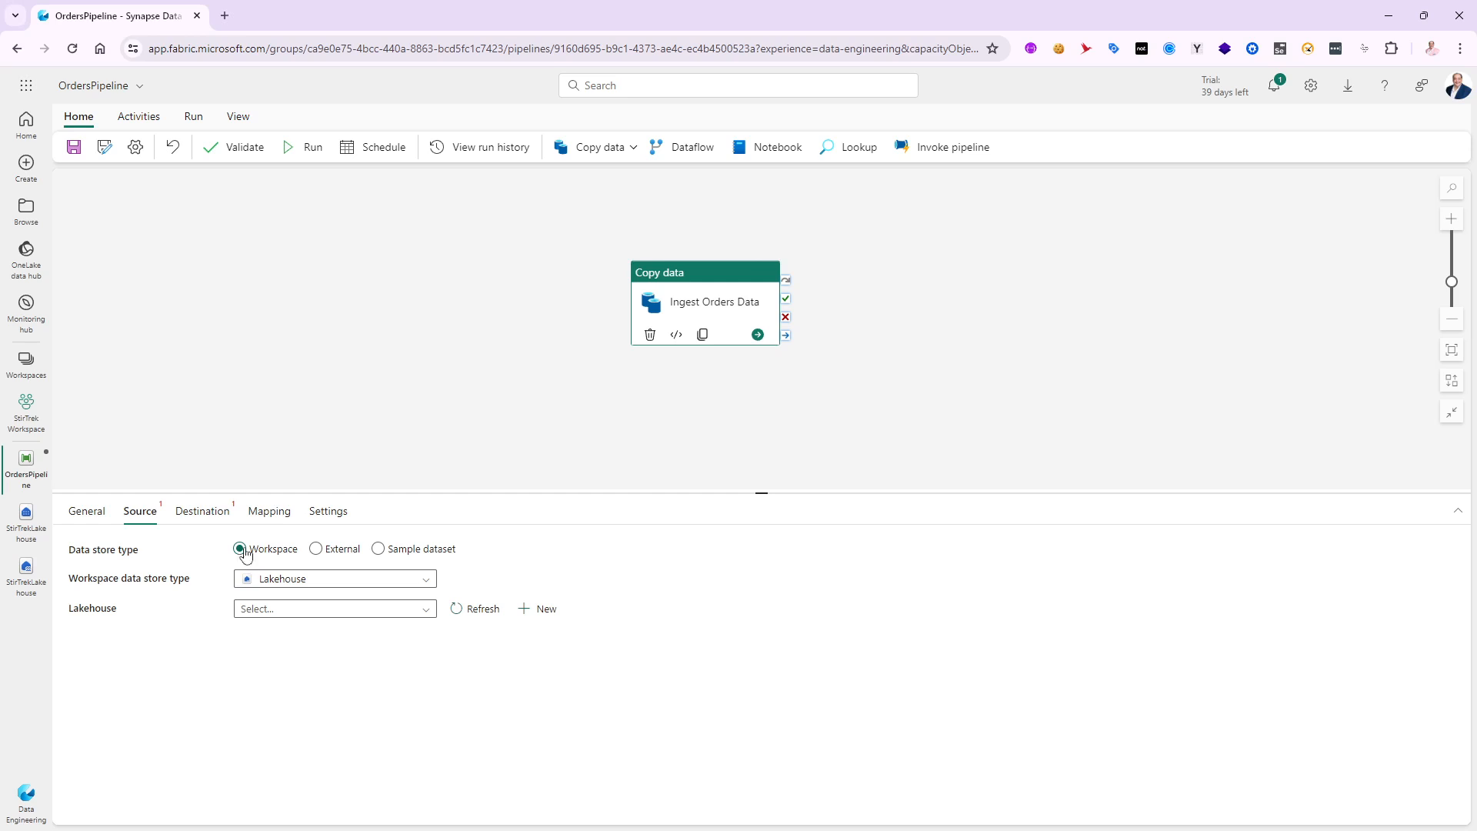
pyautogui.click(224, 16)
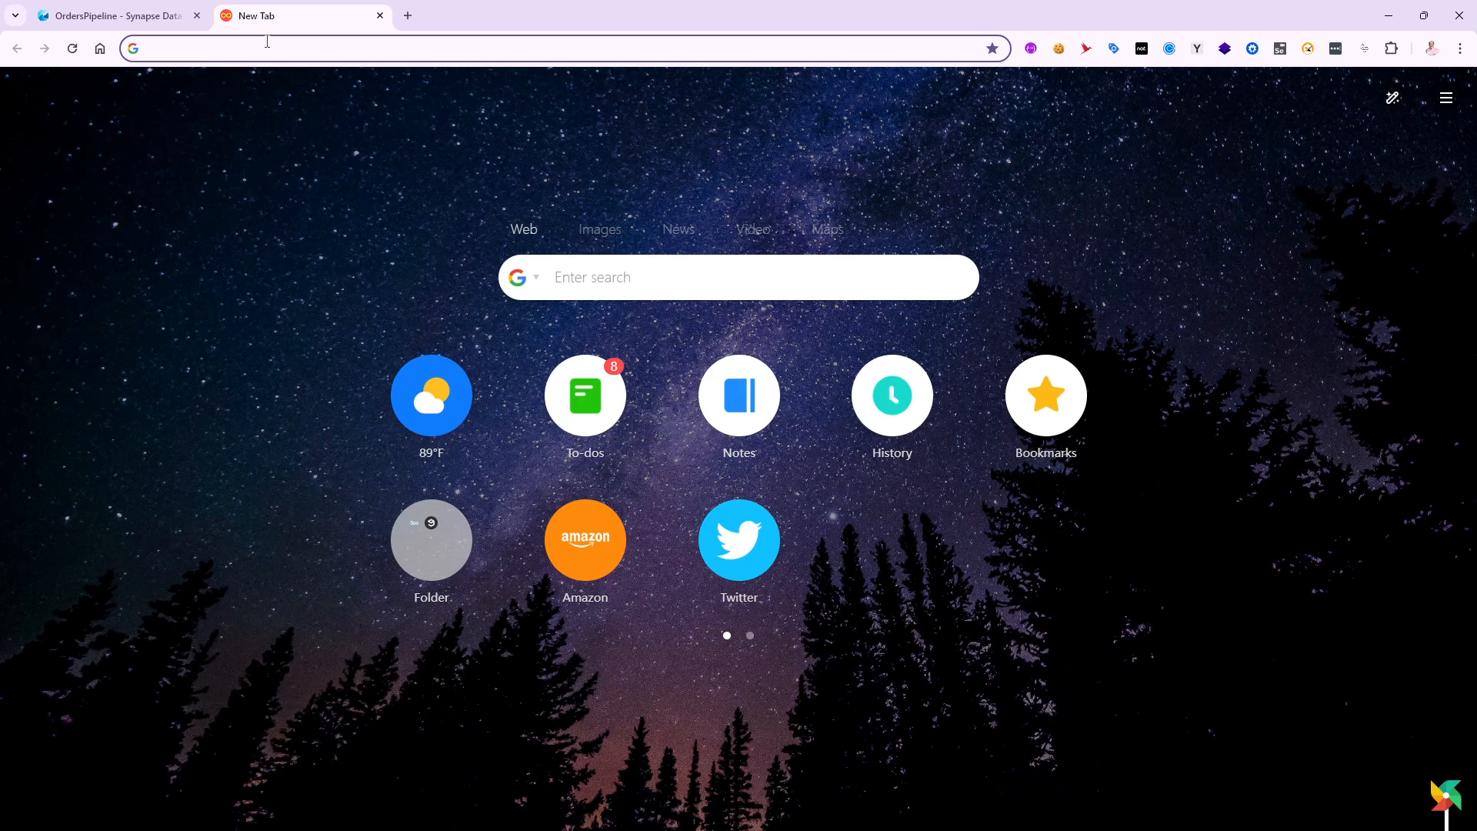
pyautogui.hotkey('ctrl', 'v')
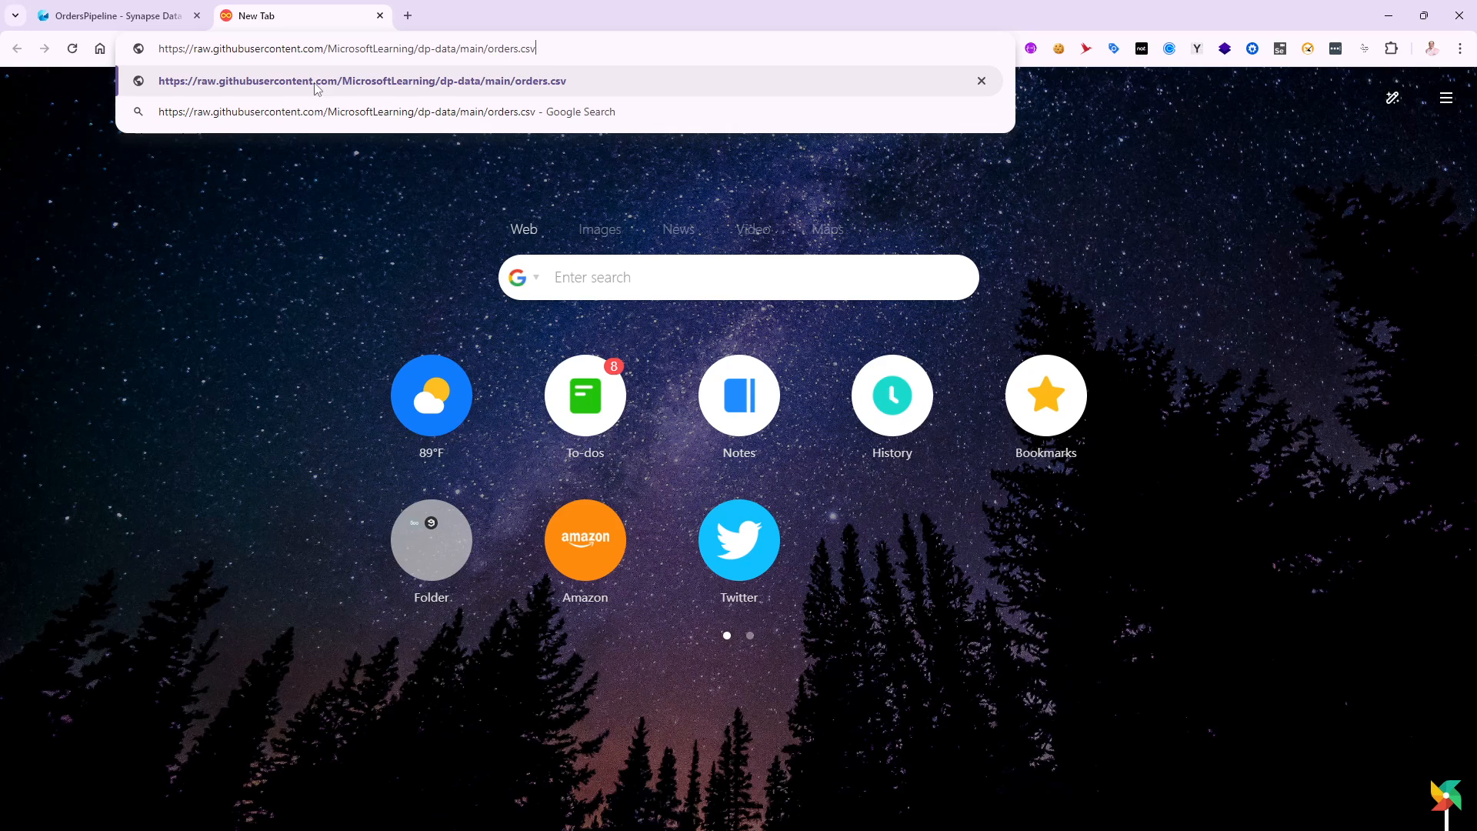
pyautogui.click(516, 80)
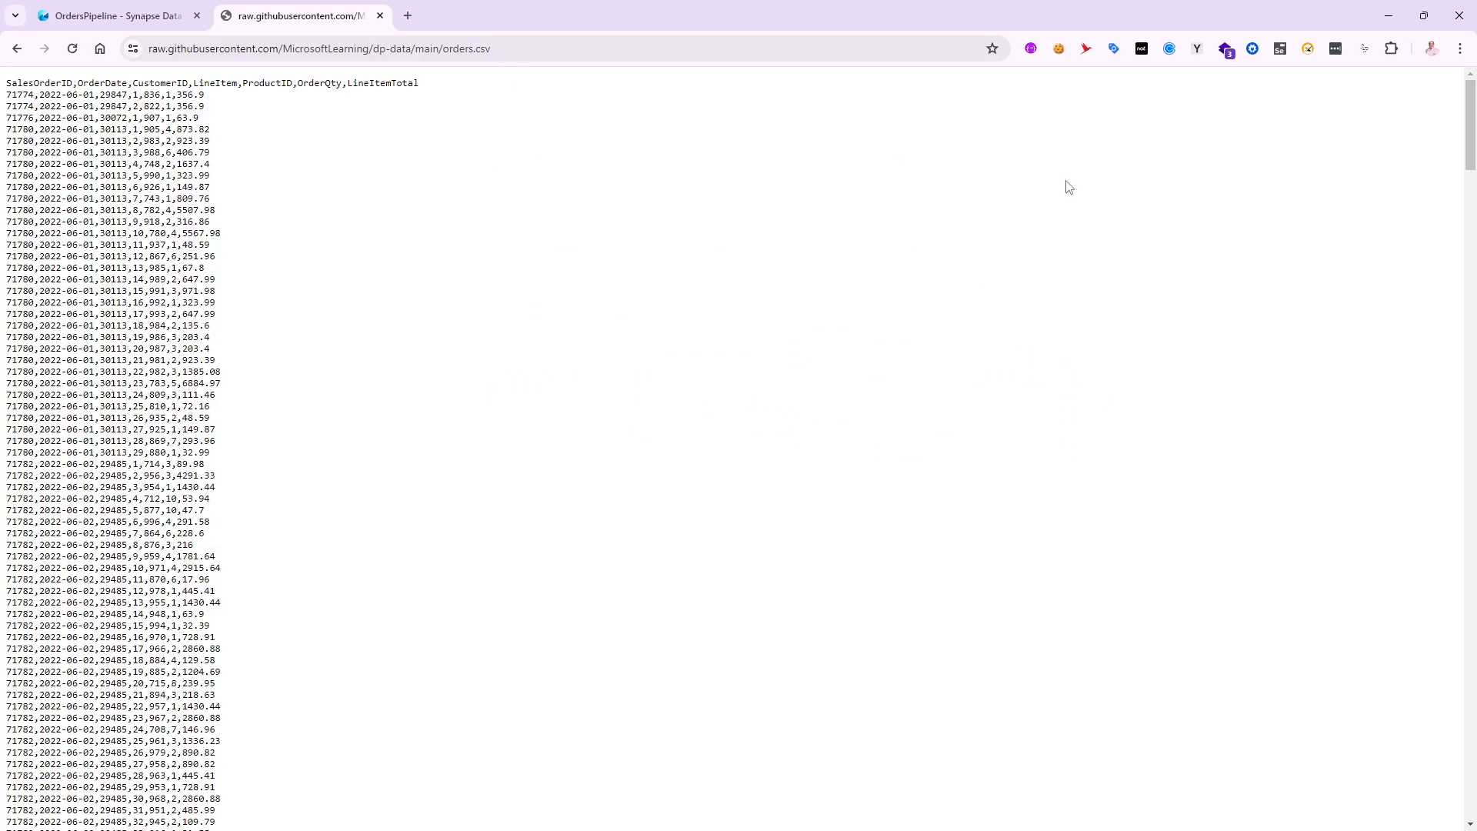
pyautogui.moveTo(1469, 129); pyautogui.dragTo(1454, 84)
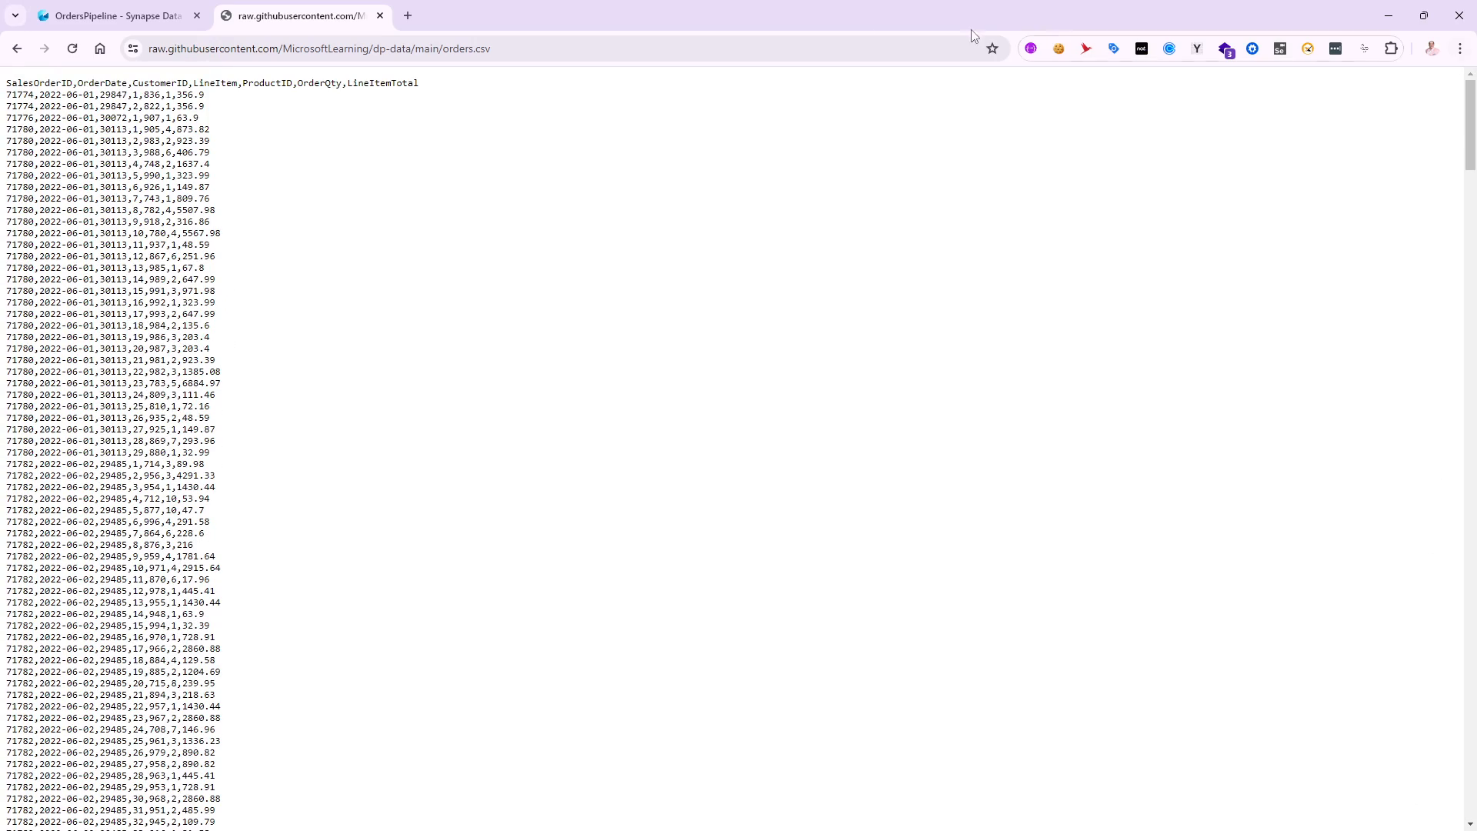
pyautogui.click(545, 50)
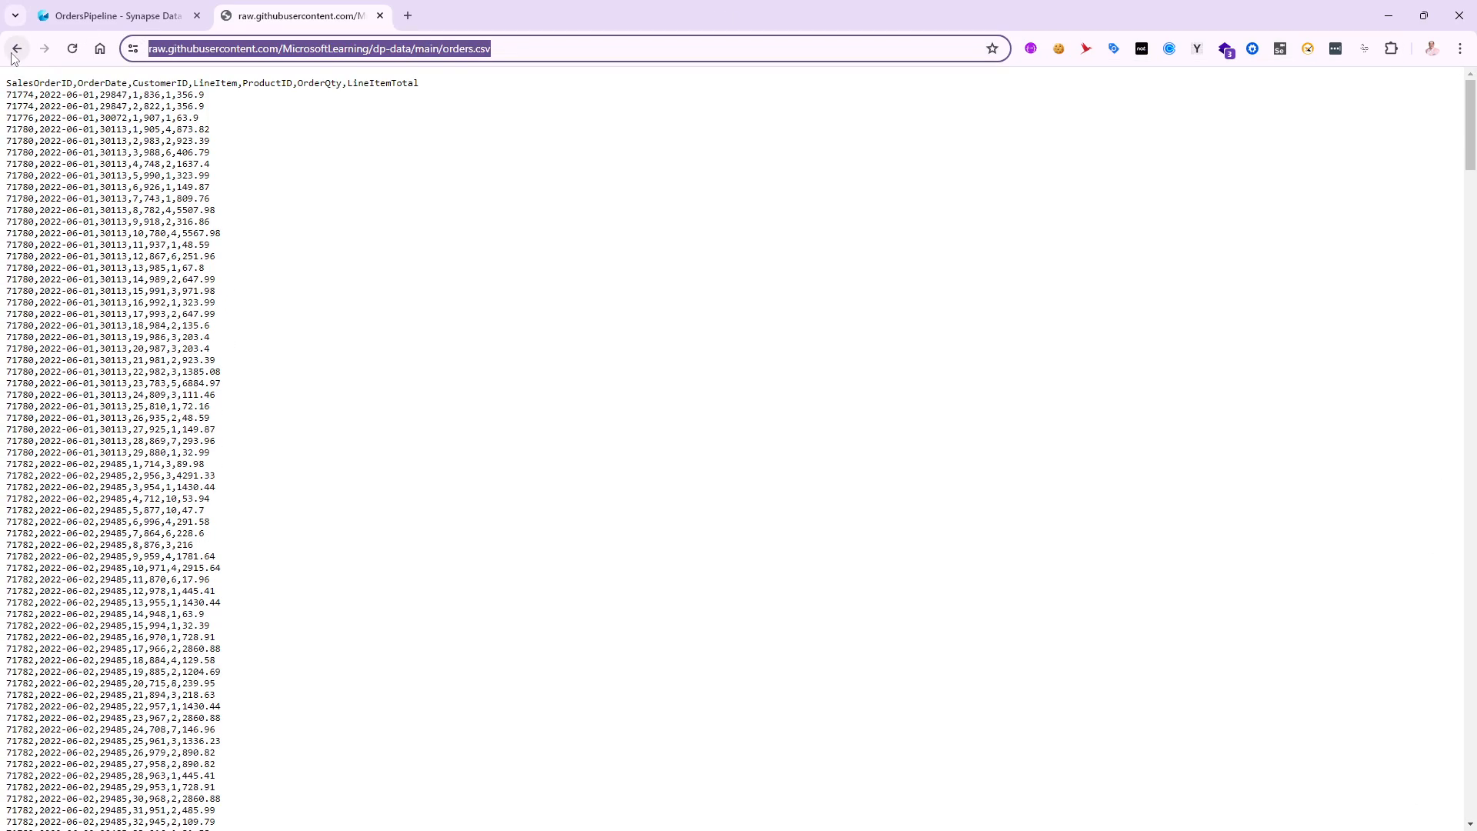
# - Return to the OrdersPipeline page and set the copy source's data store type to External
pyautogui.click(131, 17)
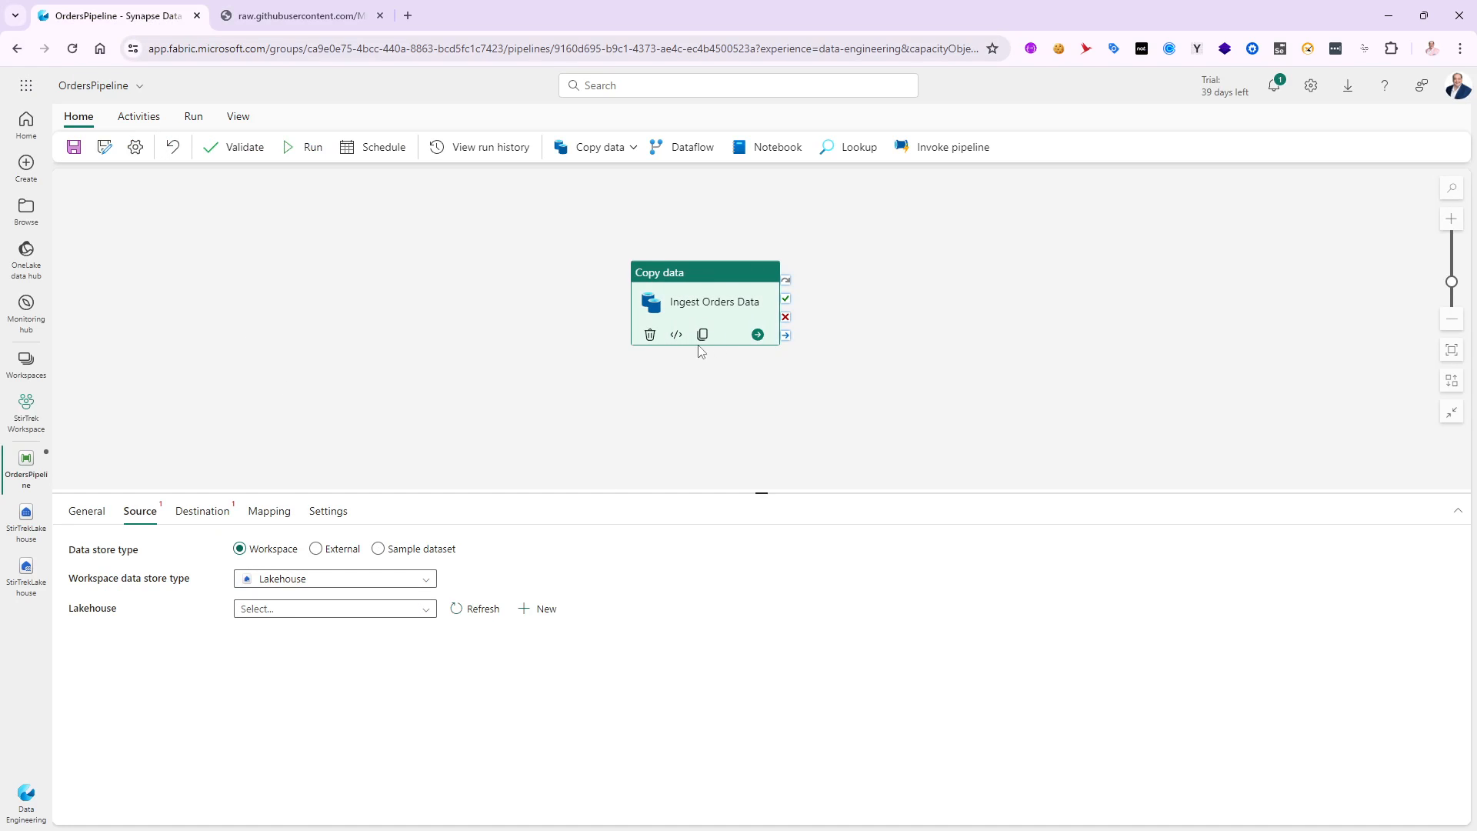
pyautogui.click(317, 549)
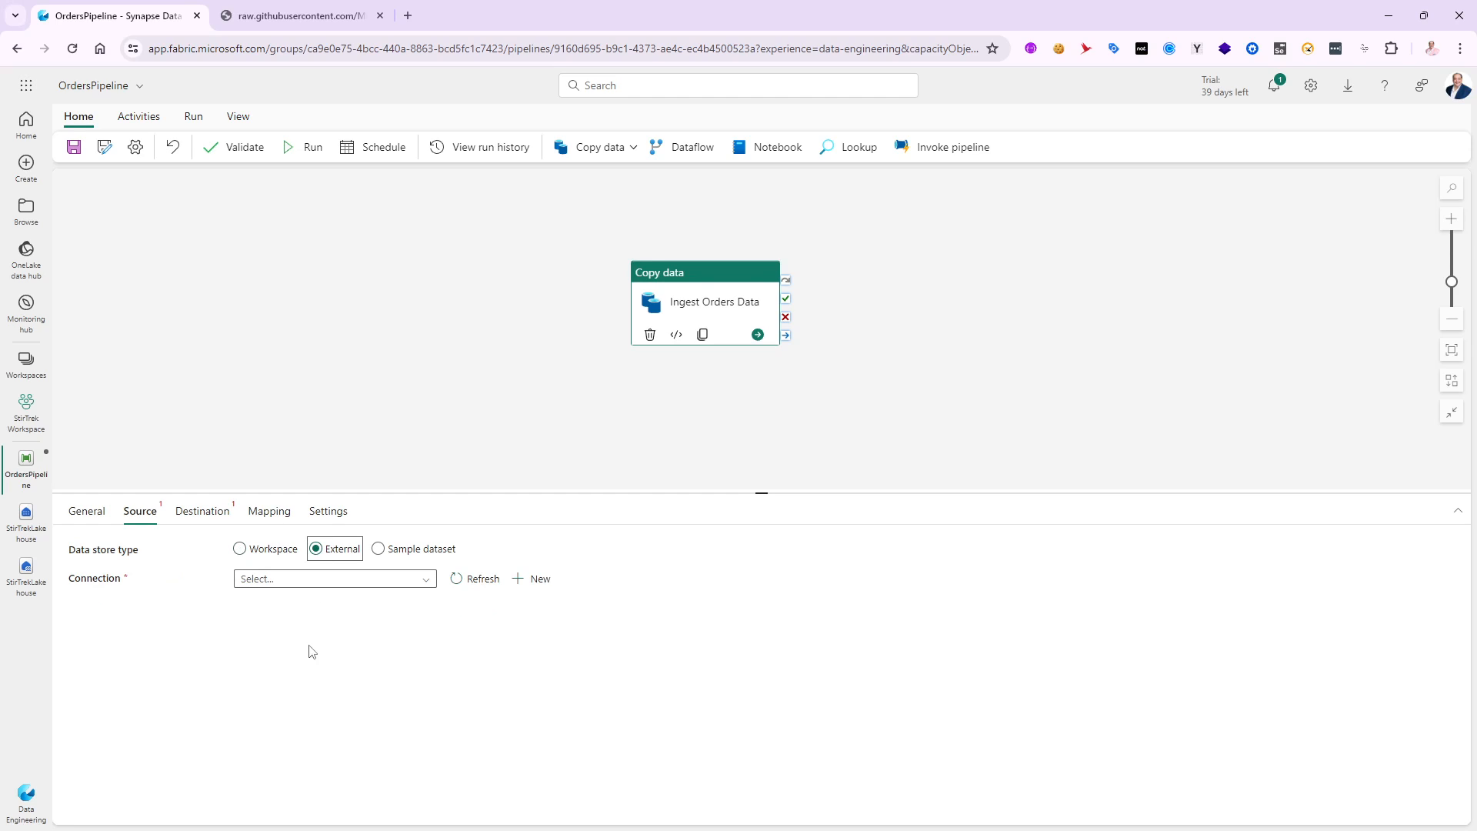
pyautogui.click(430, 580)
pyautogui.click(431, 581)
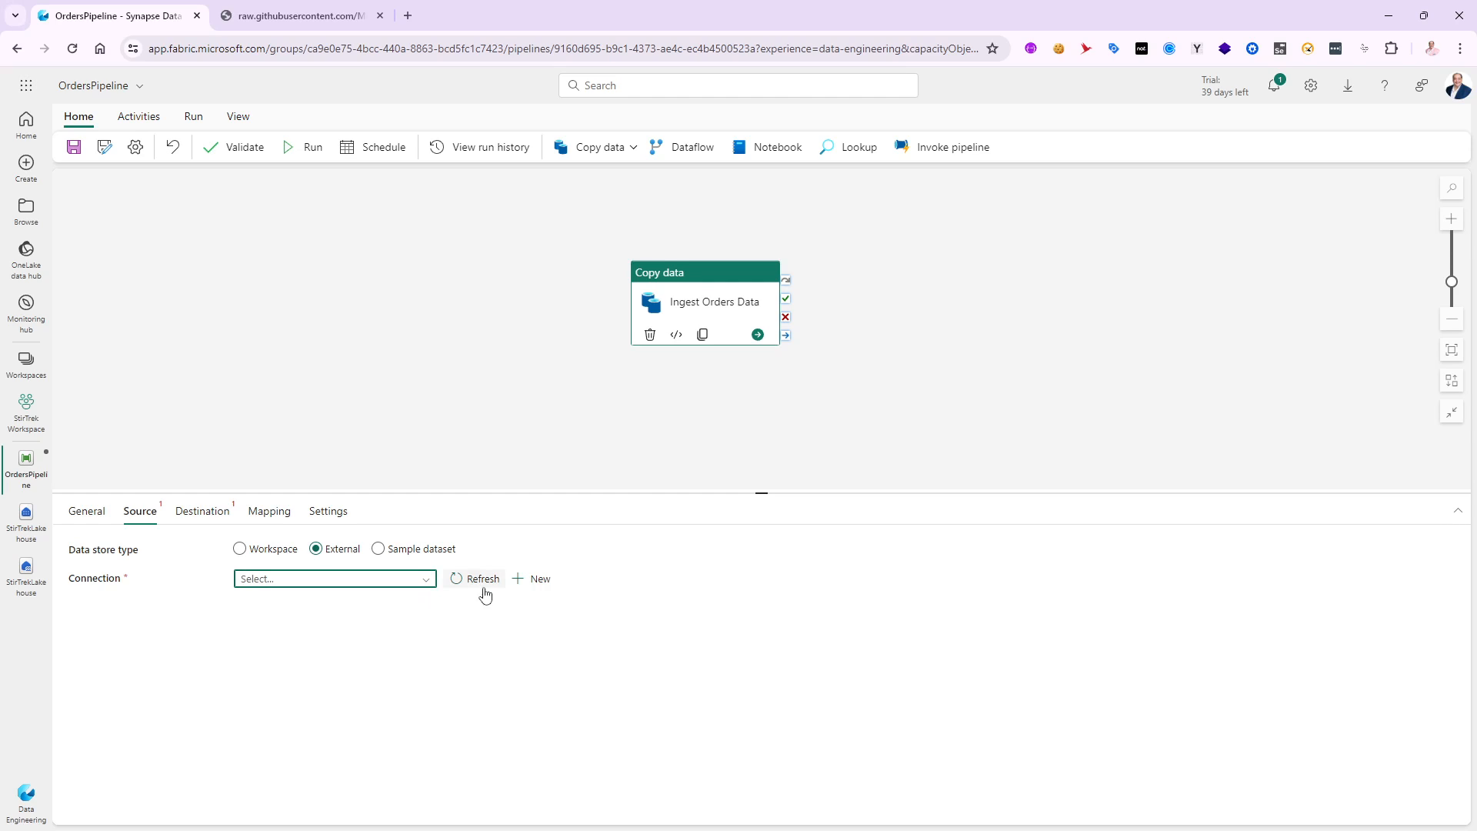
pyautogui.click(541, 579)
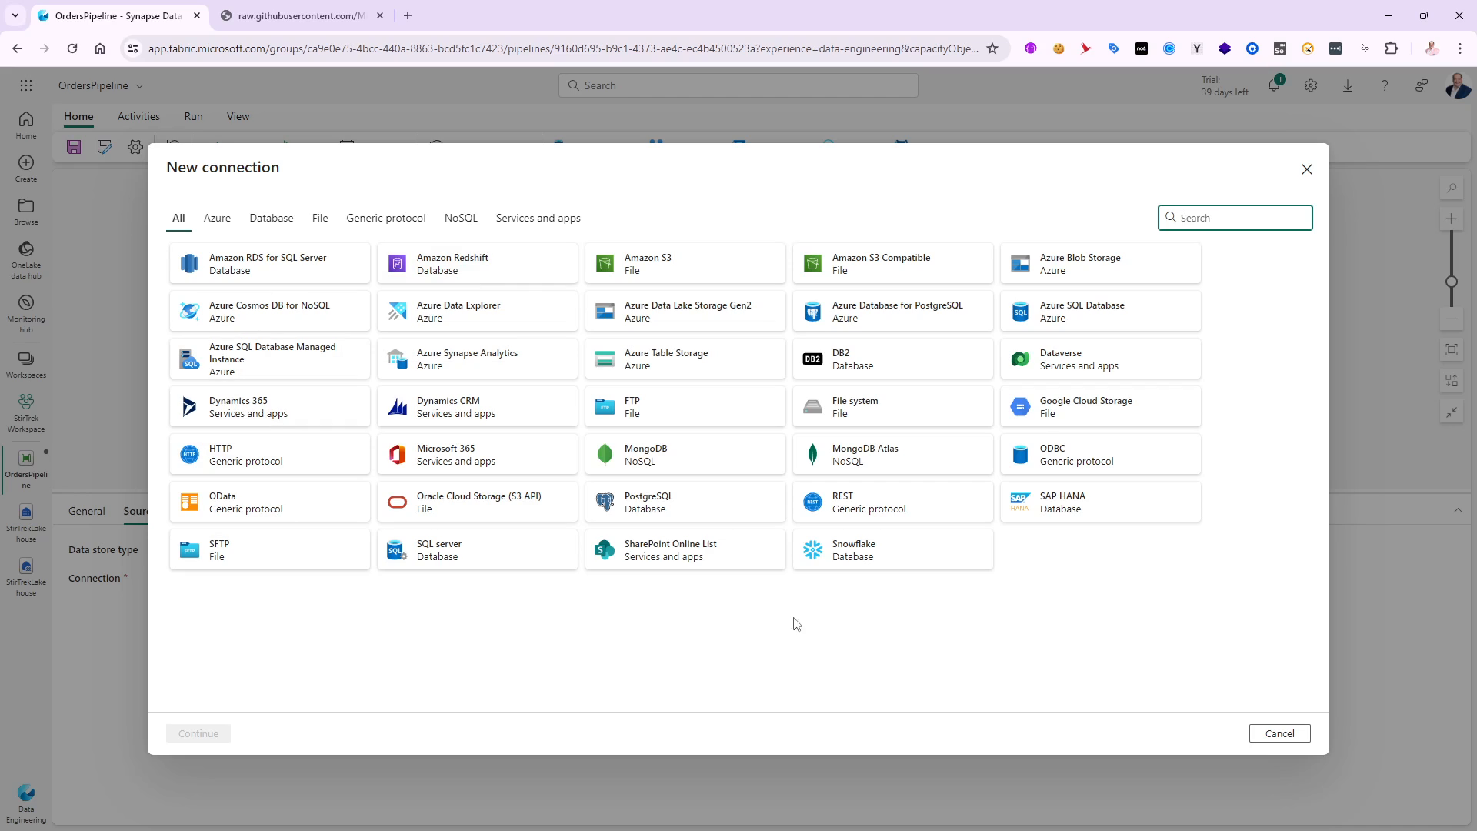
pyautogui.click(221, 457)
pyautogui.click(198, 734)
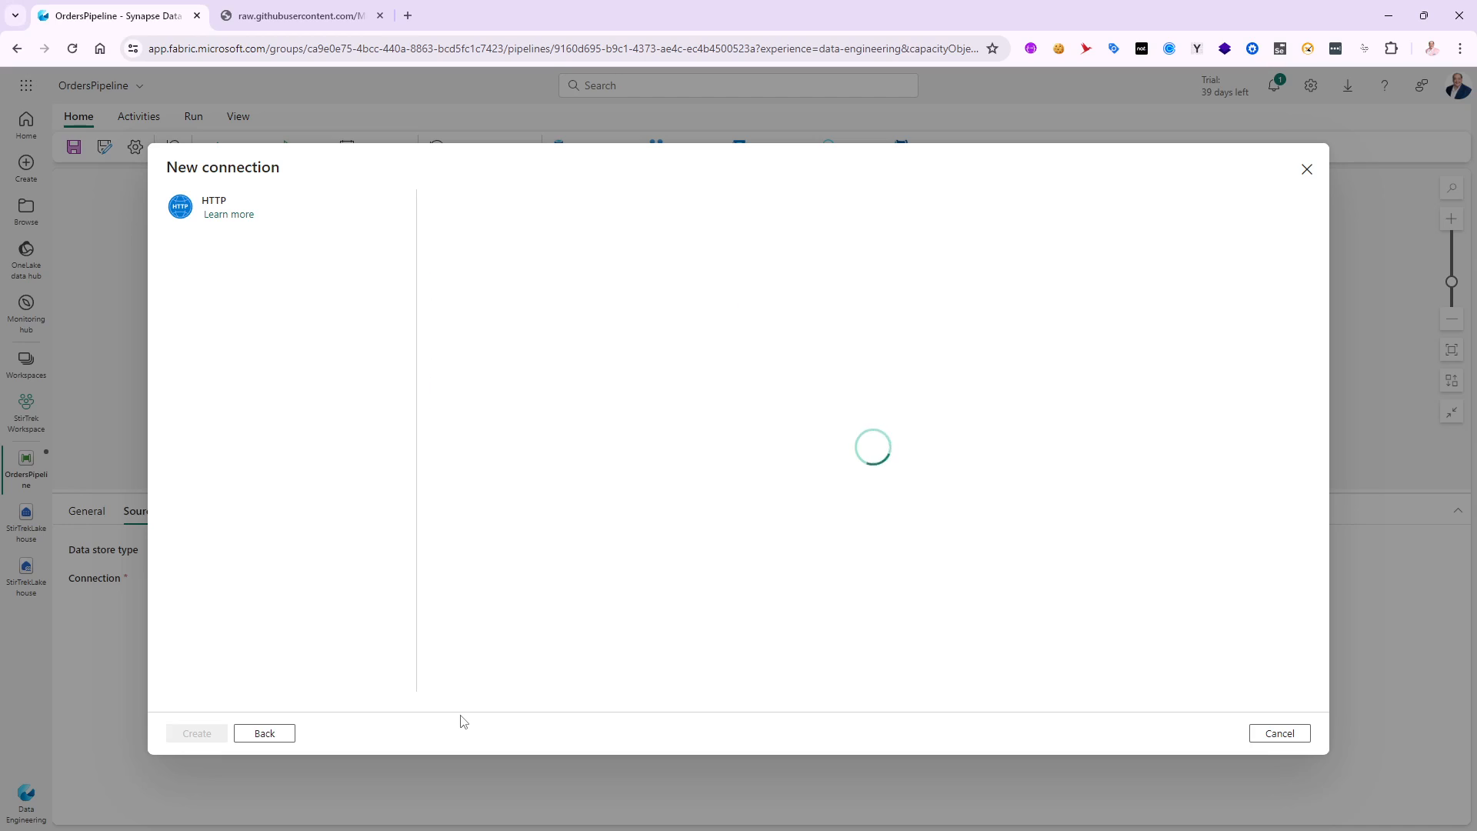
pyautogui.click(572, 238)
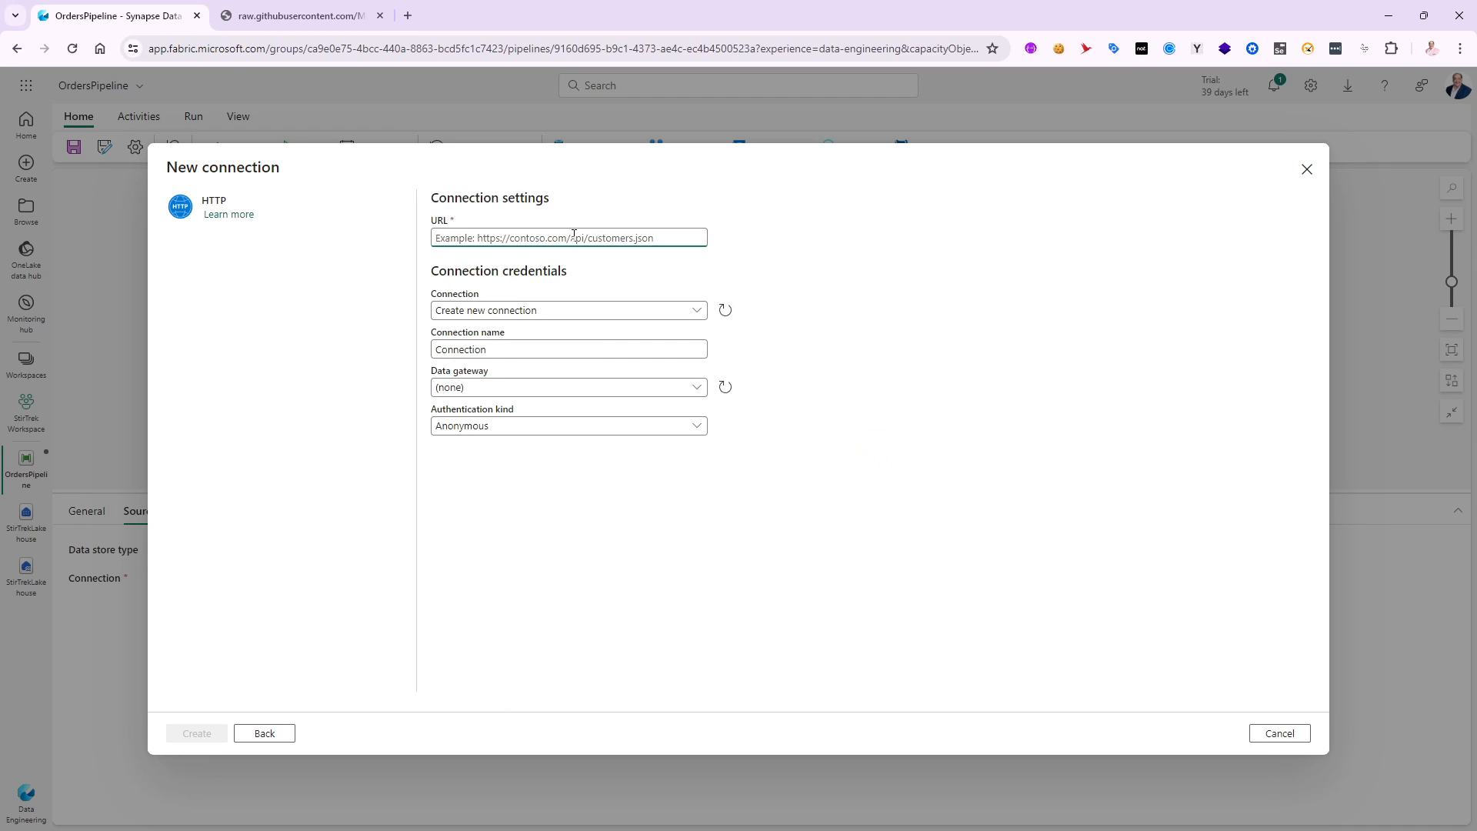
pyautogui.hotkey('ctrl', 'v')
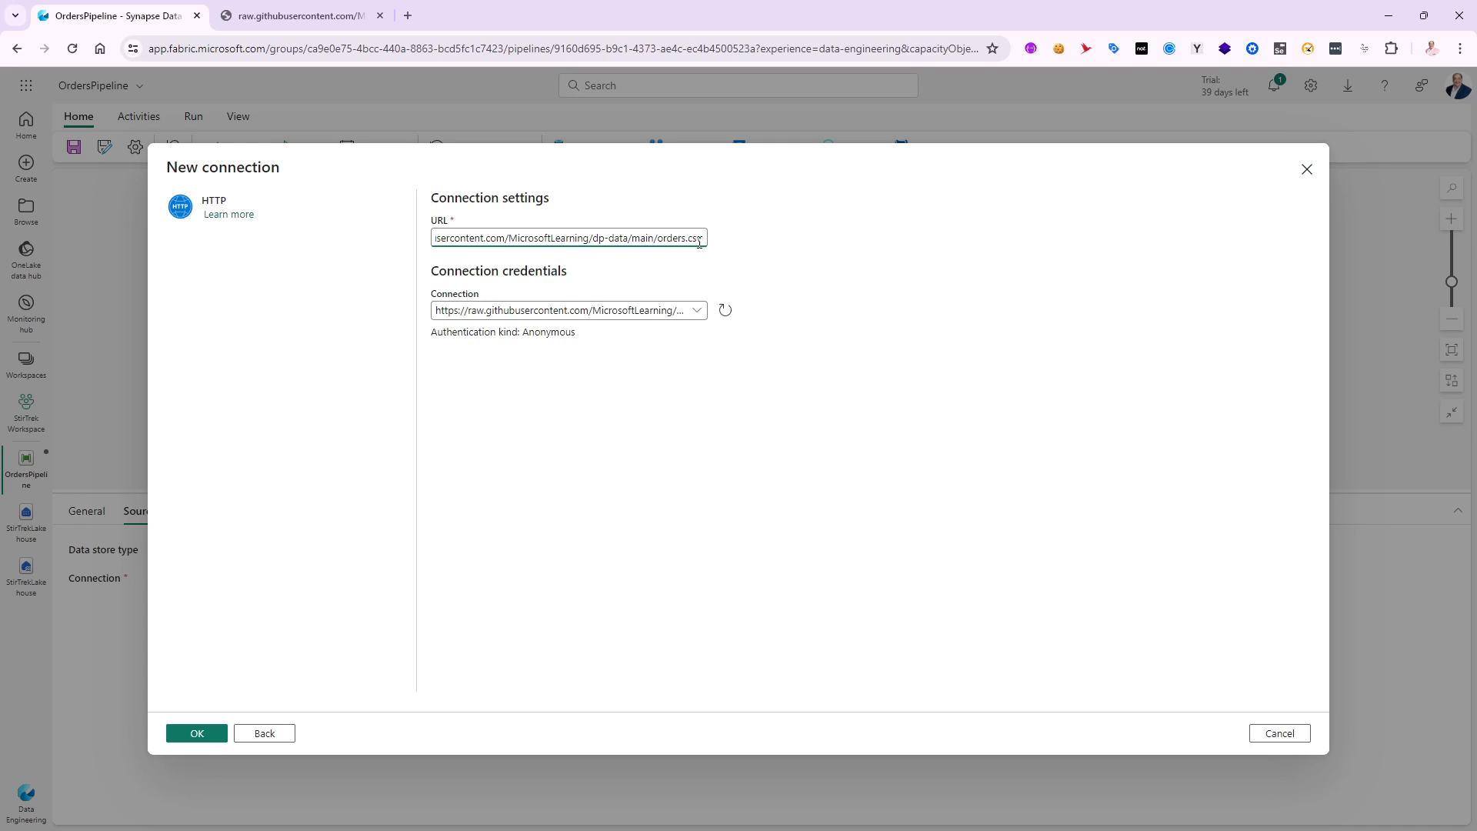
pyautogui.click(204, 734)
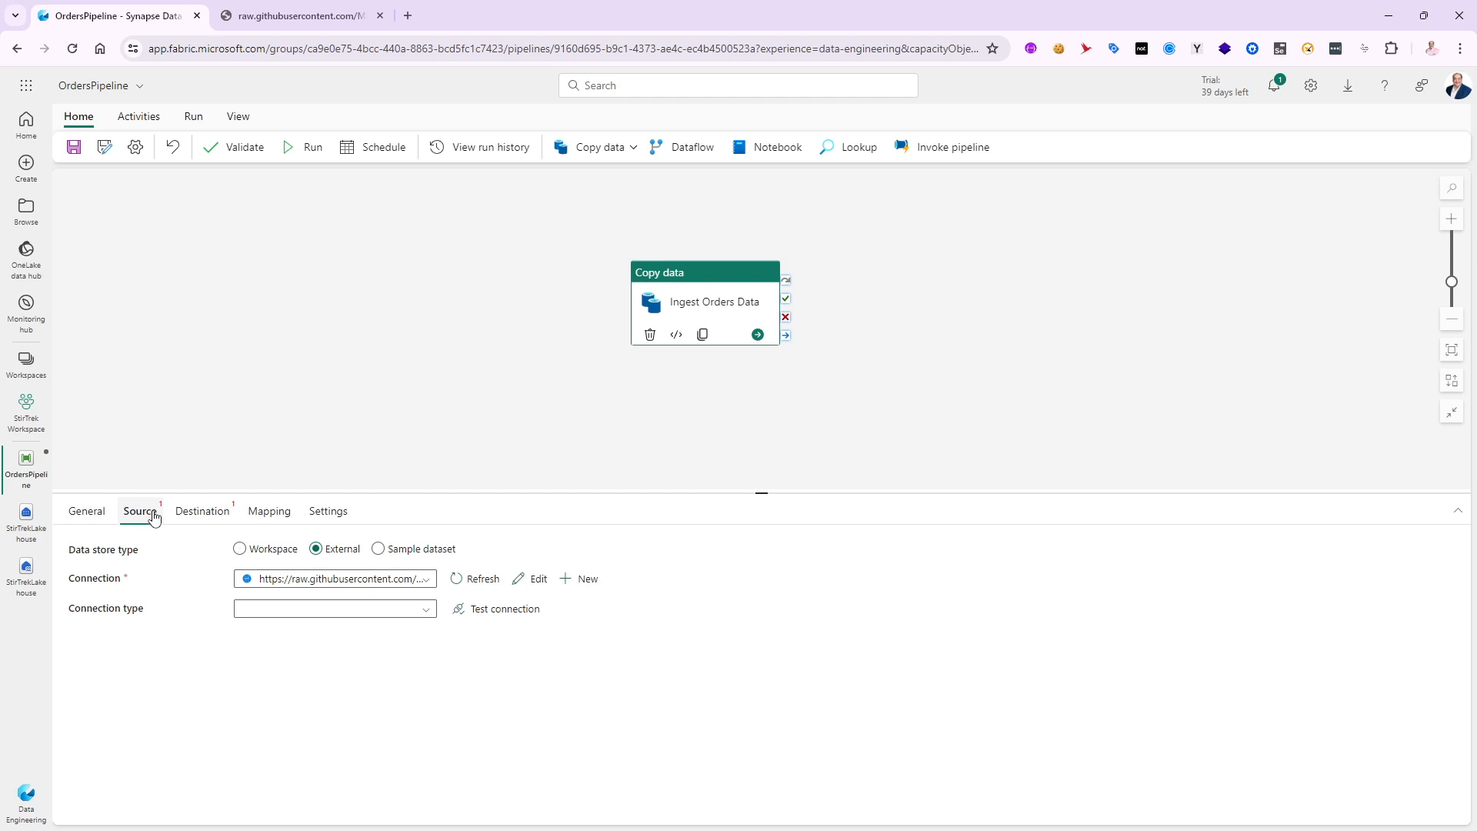
# - Set the source's connection type to HTTP and its file format to DelimitedText
pyautogui.click(428, 613)
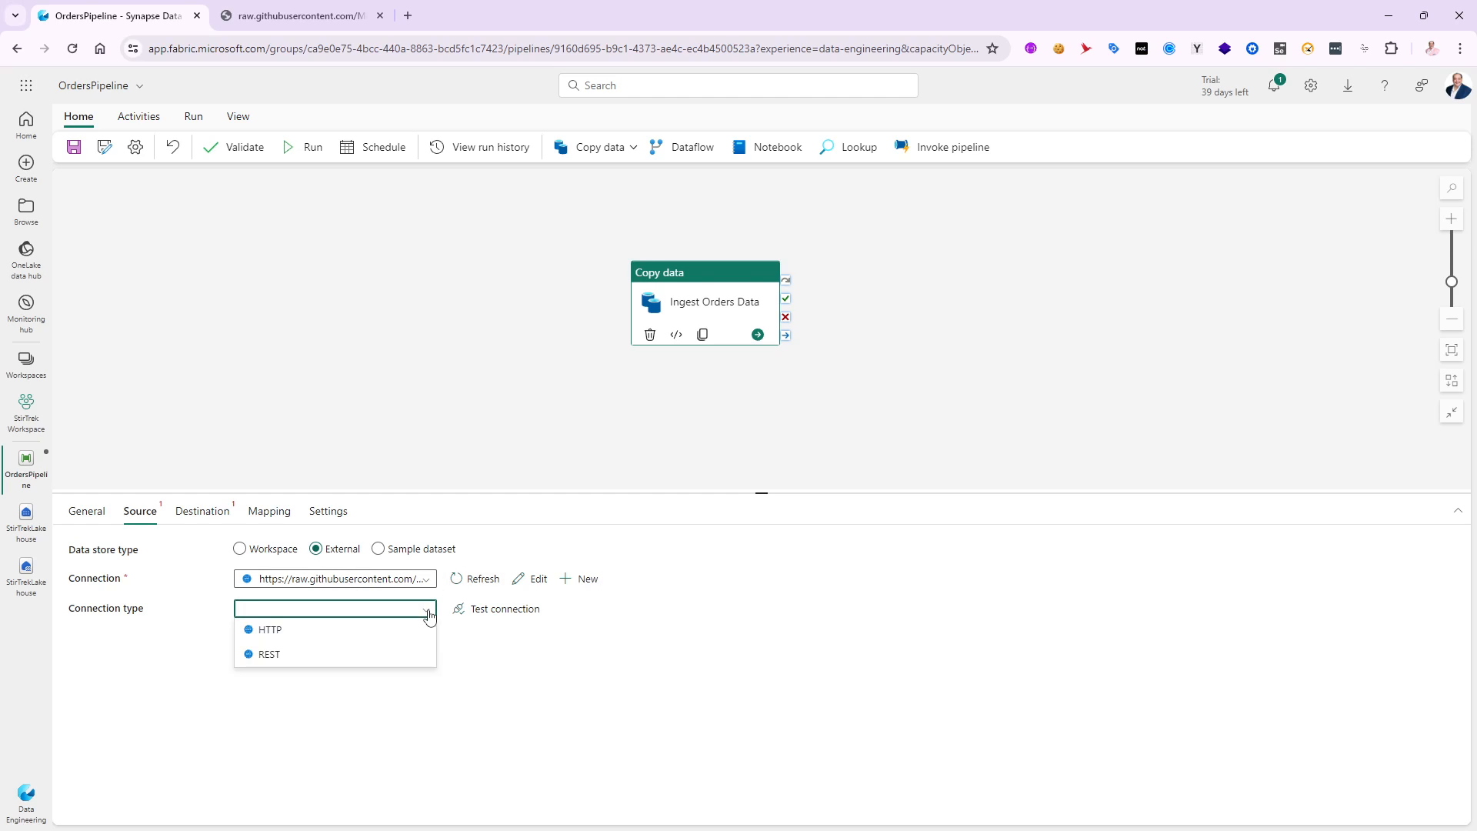
pyautogui.click(265, 632)
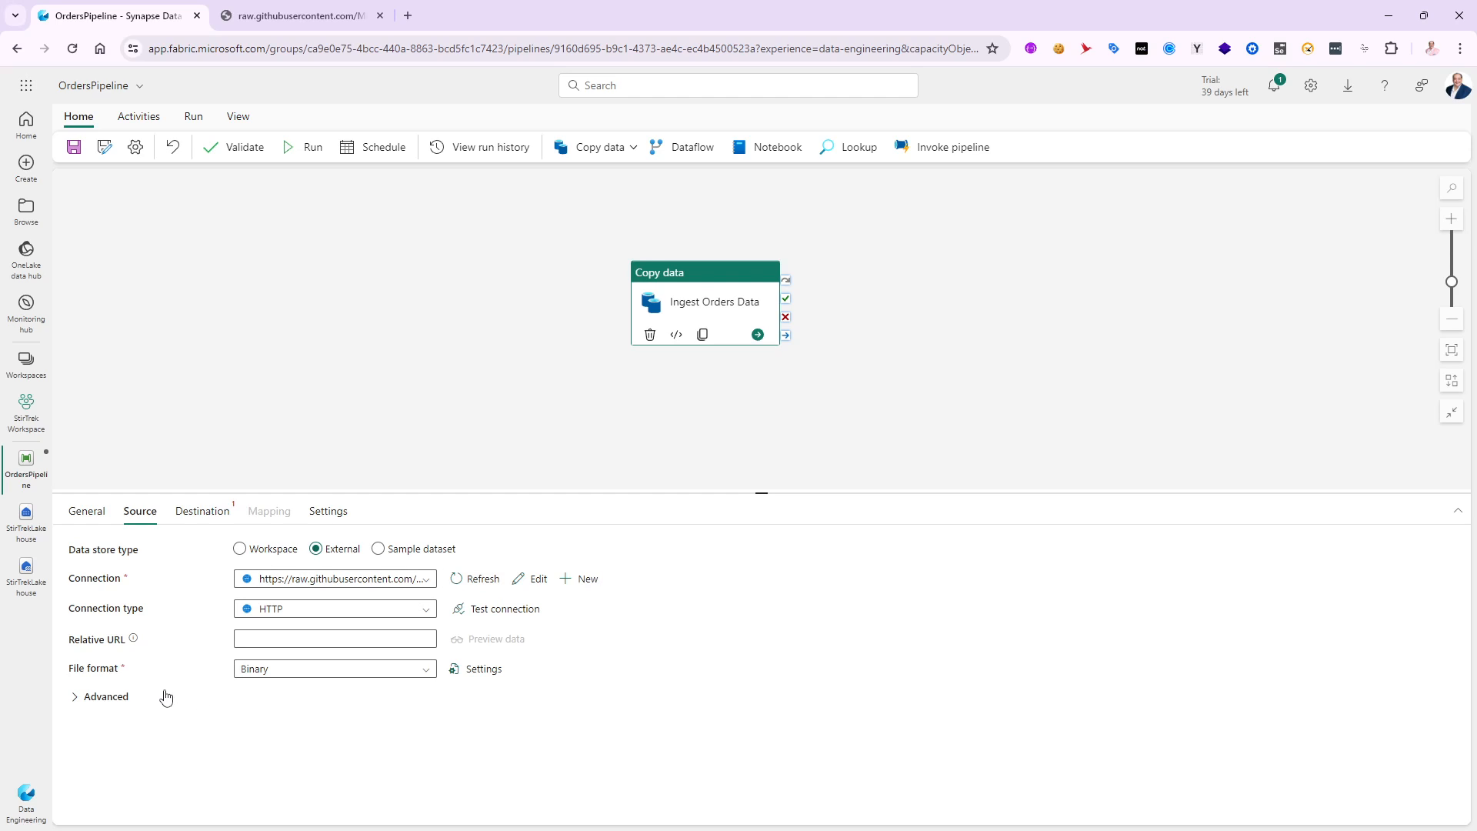
pyautogui.click(427, 675)
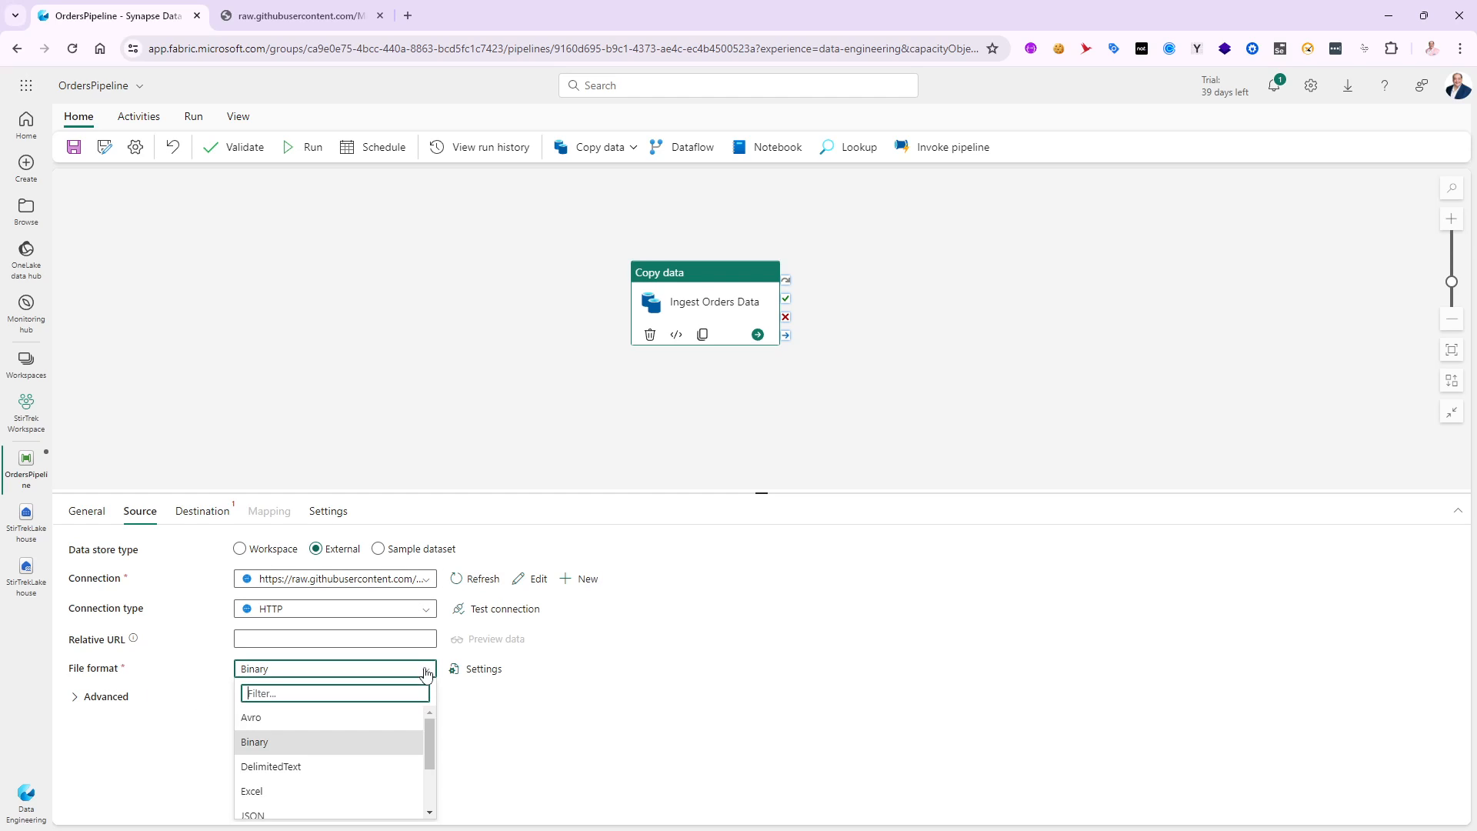
pyautogui.click(269, 767)
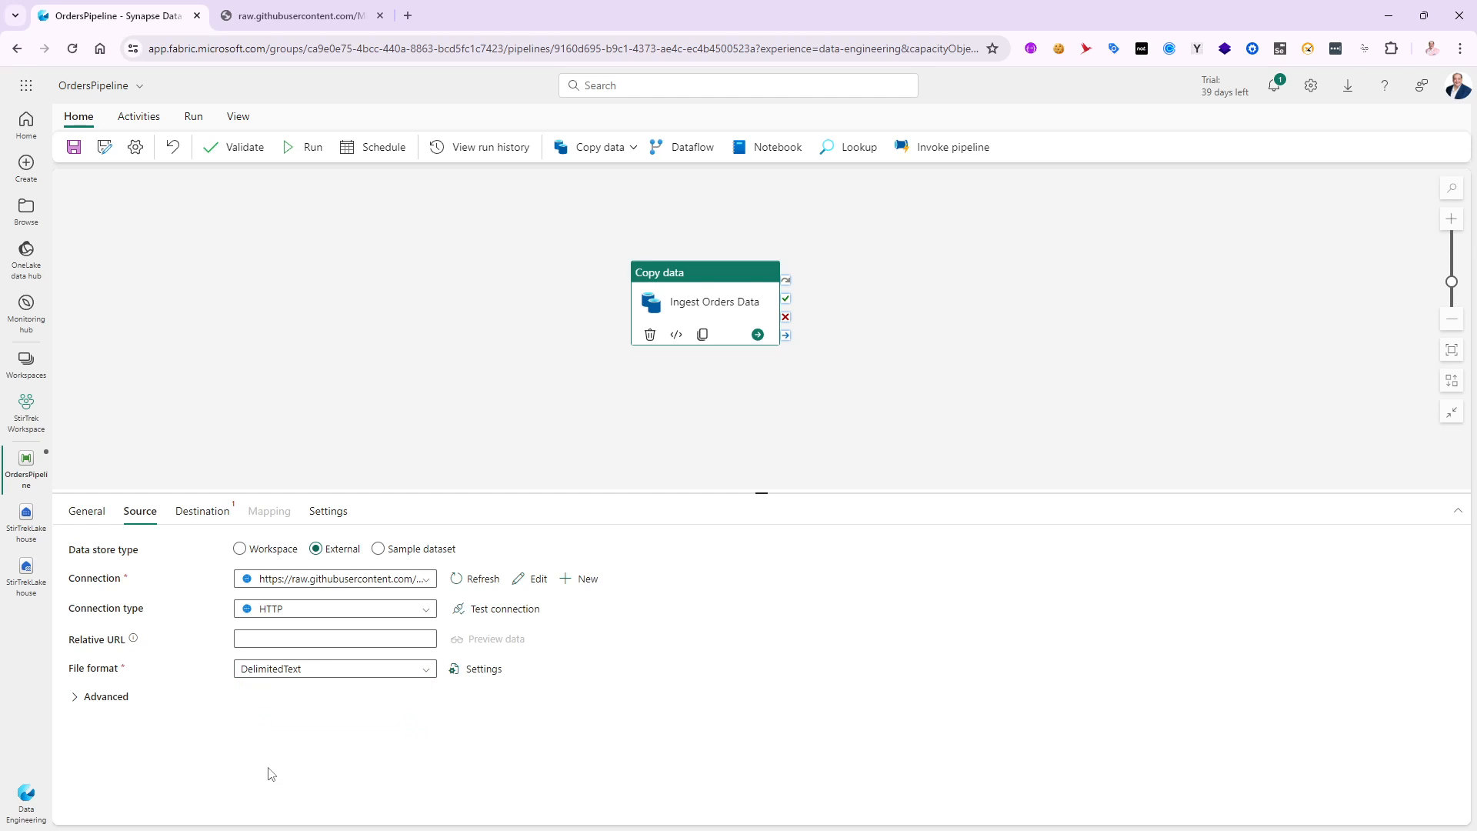
# - Set the source file format's row delimiter to Line feed (\n) and test the HTTP connection
pyautogui.click(477, 671)
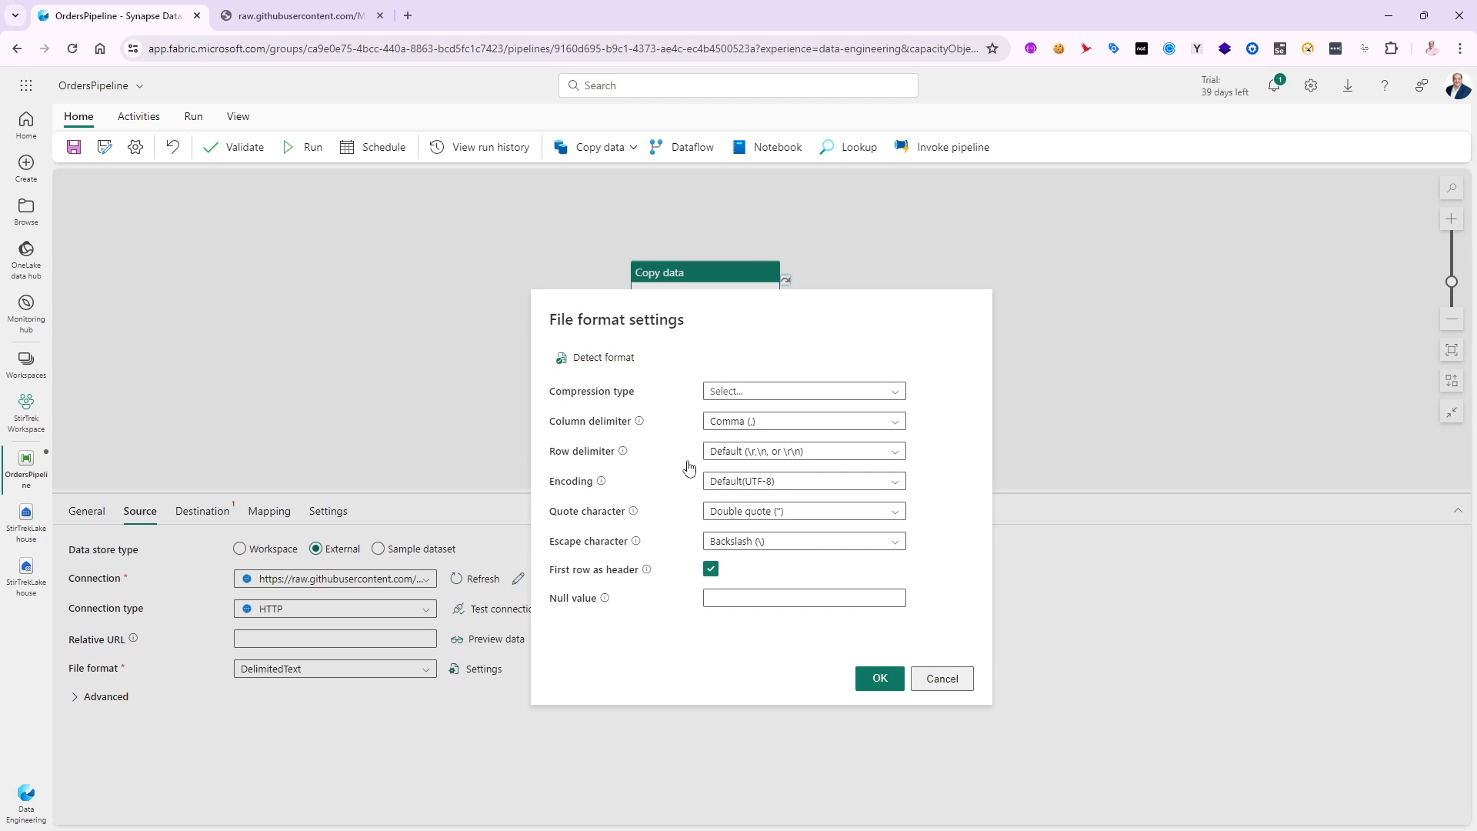
pyautogui.click(885, 454)
pyautogui.click(730, 523)
pyautogui.click(624, 574)
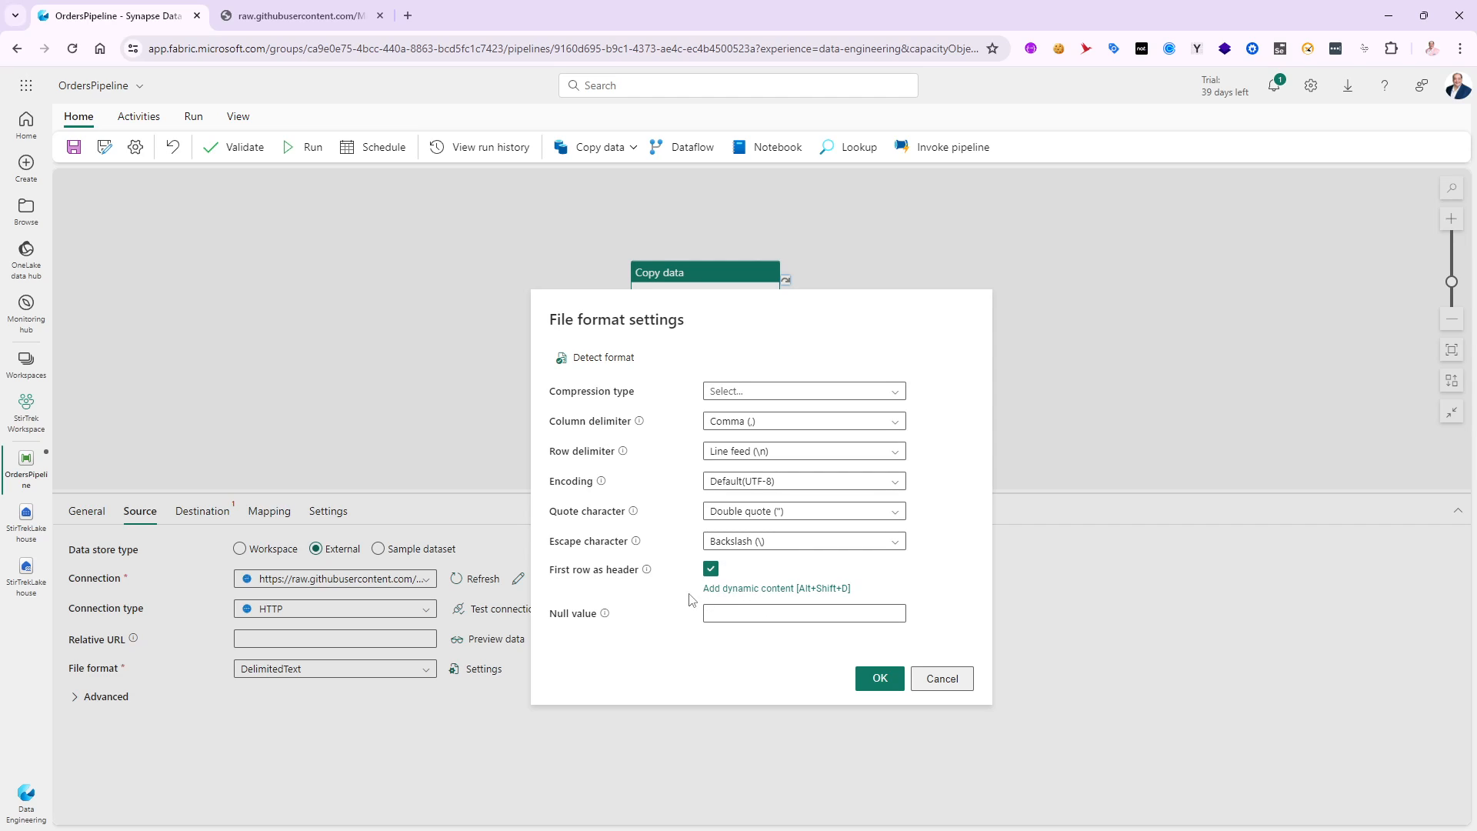
pyautogui.click(744, 672)
pyautogui.click(881, 679)
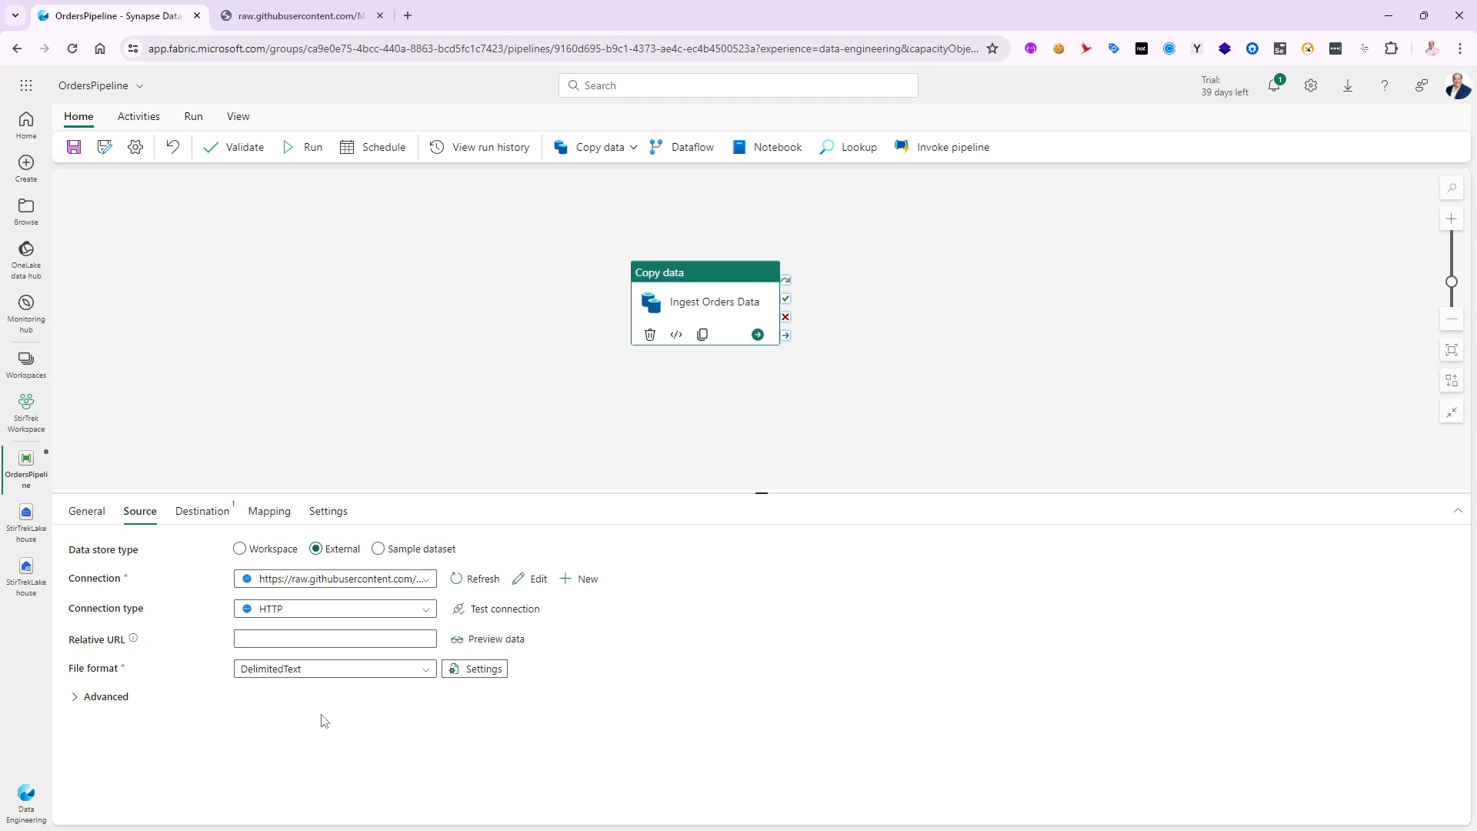
pyautogui.click(499, 612)
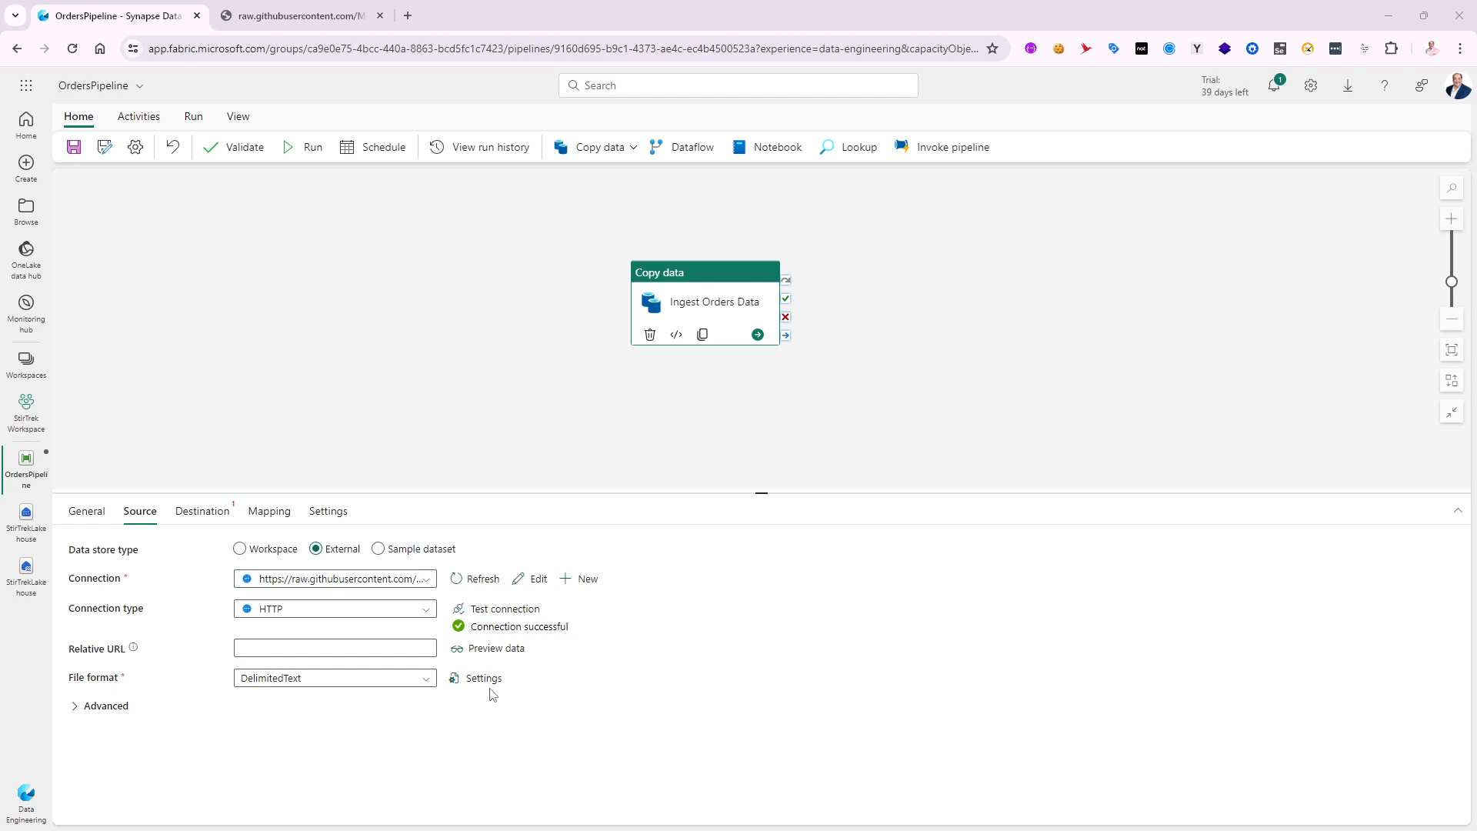
# - Set the copy destination to the Workspace data store type, using the Lakehouse named StirTrekLakehouse
pyautogui.click(203, 512)
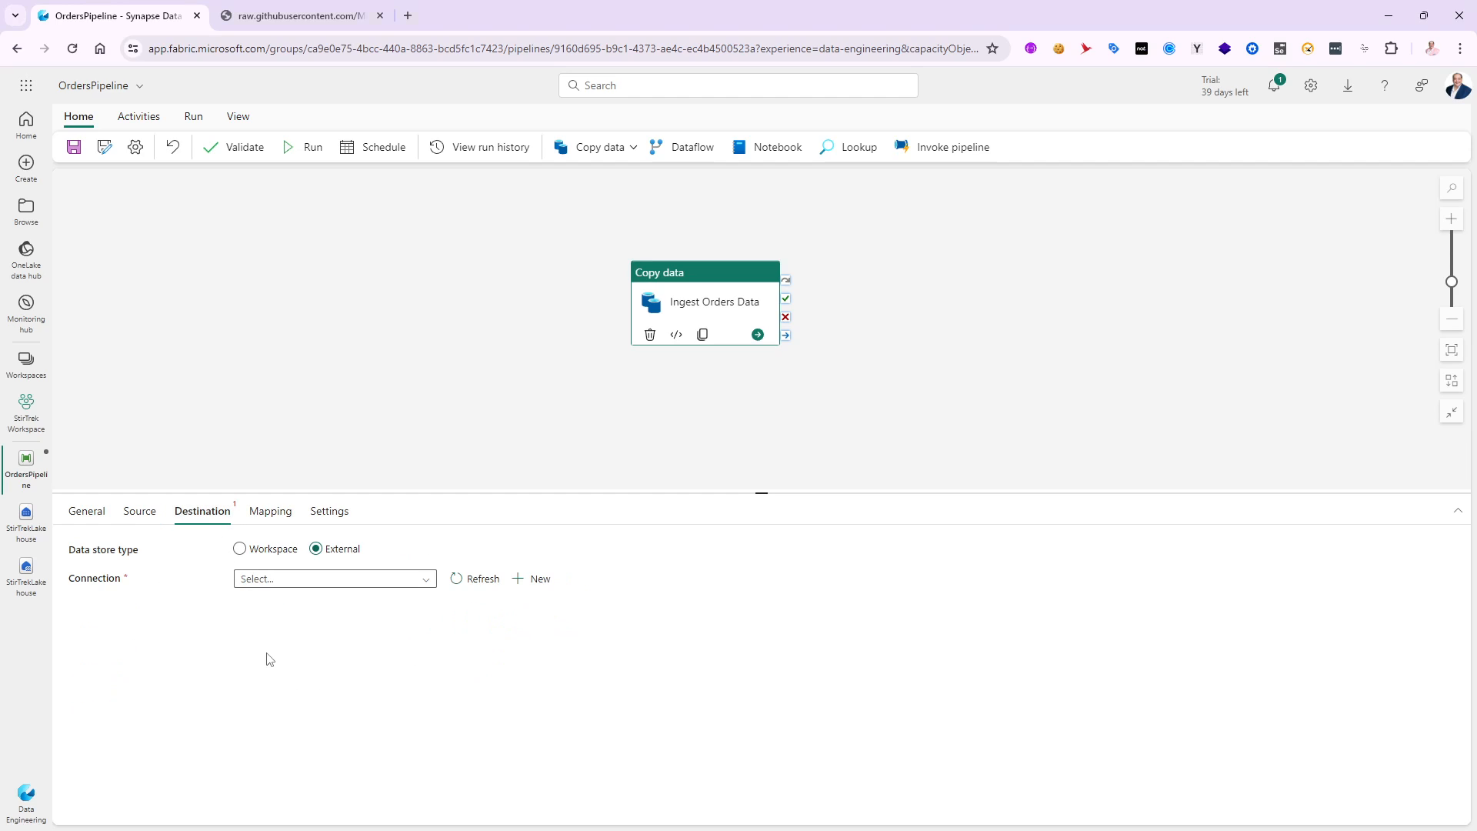
pyautogui.click(240, 549)
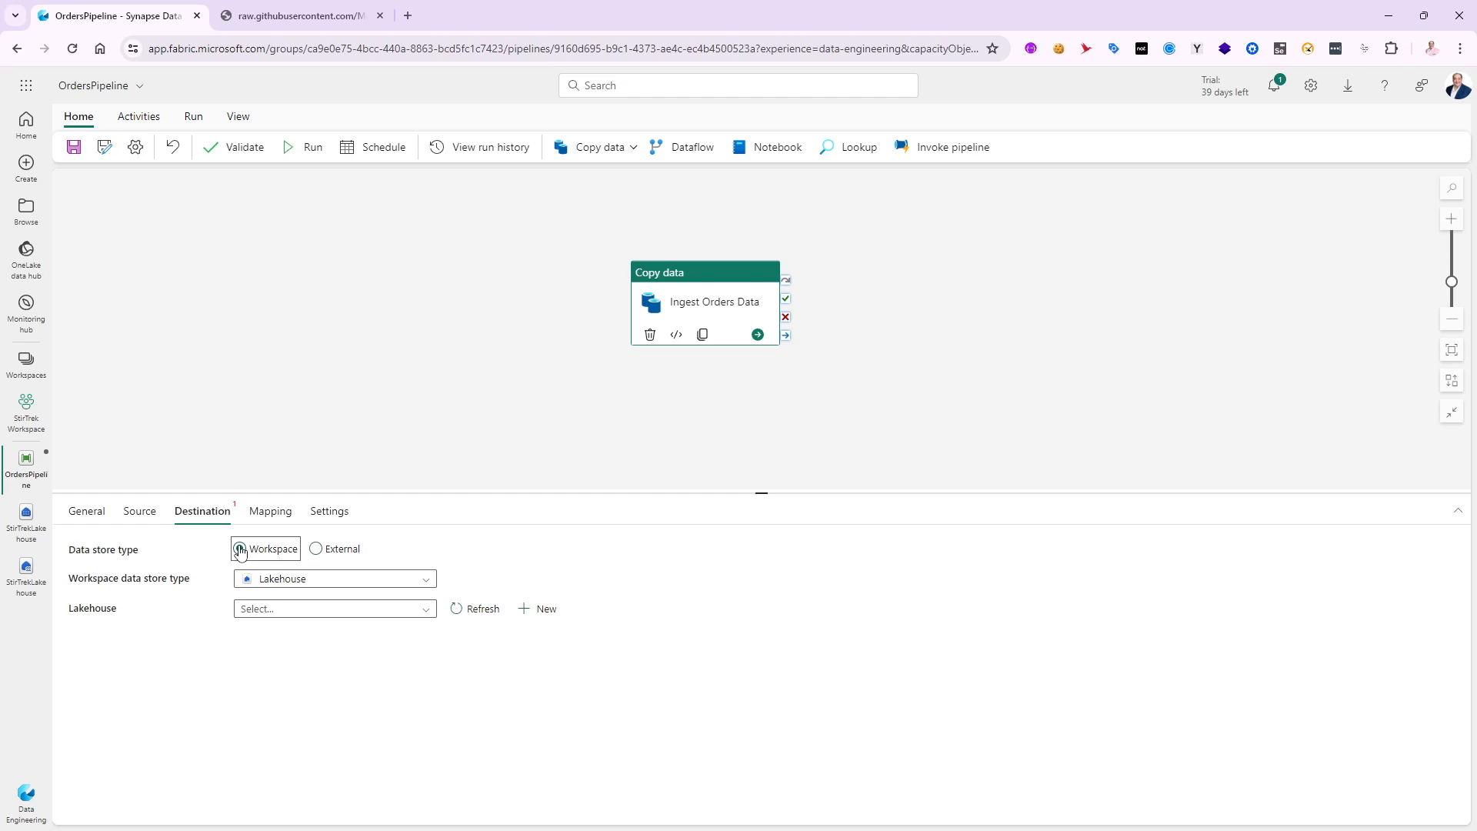
pyautogui.click(429, 583)
pyautogui.click(425, 583)
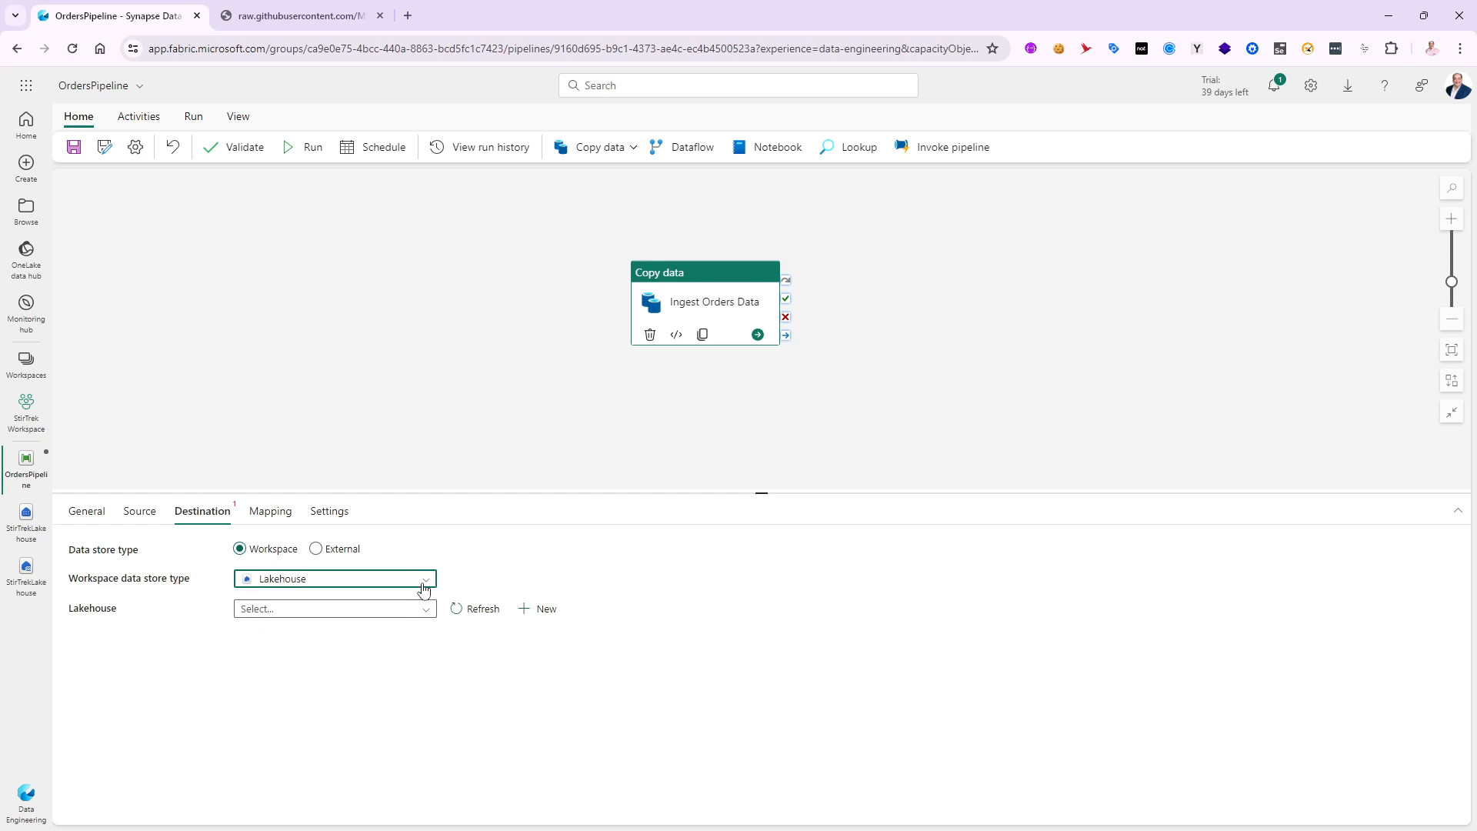
pyautogui.click(427, 609)
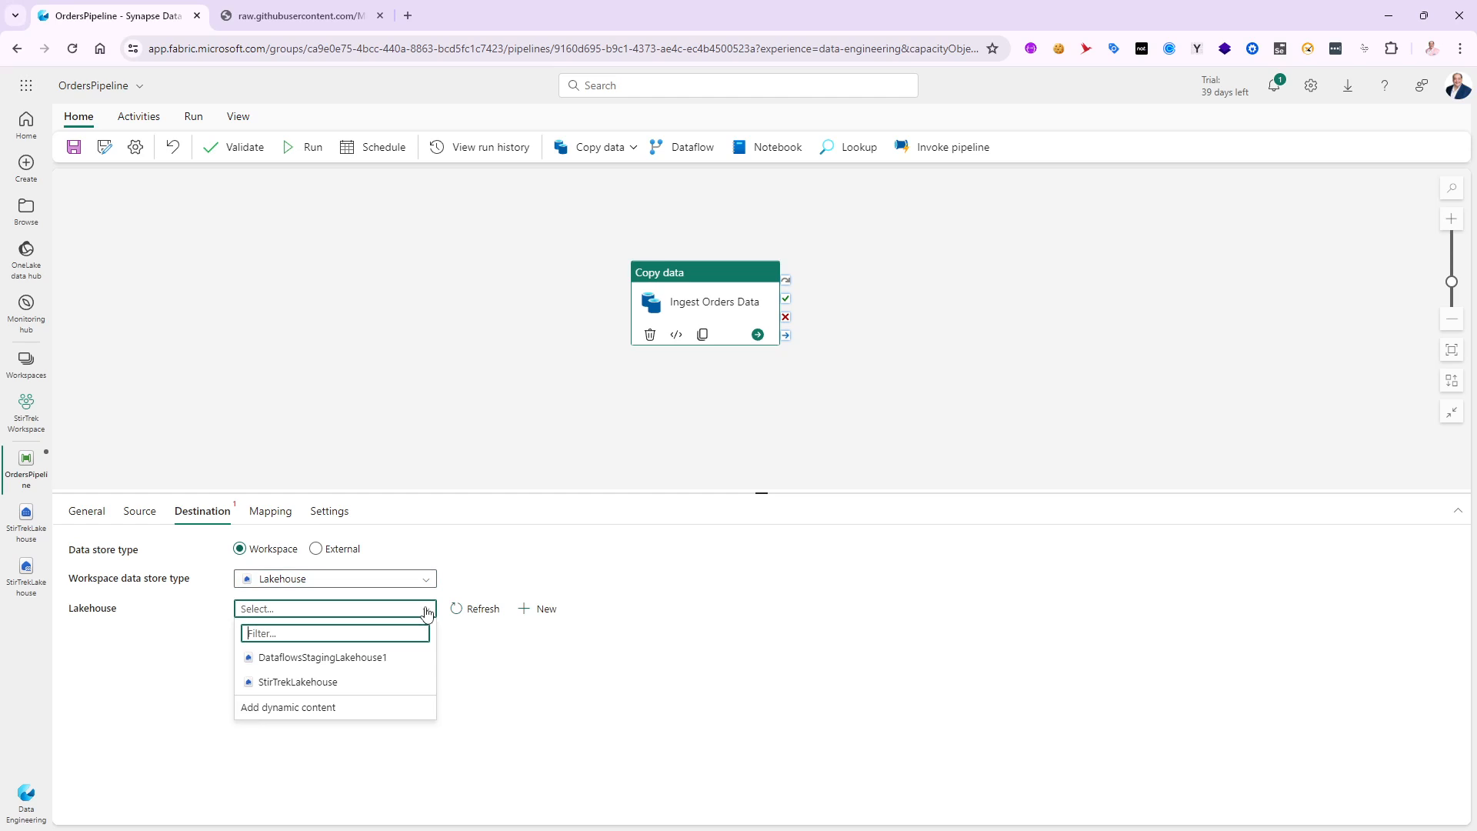
pyautogui.click(296, 683)
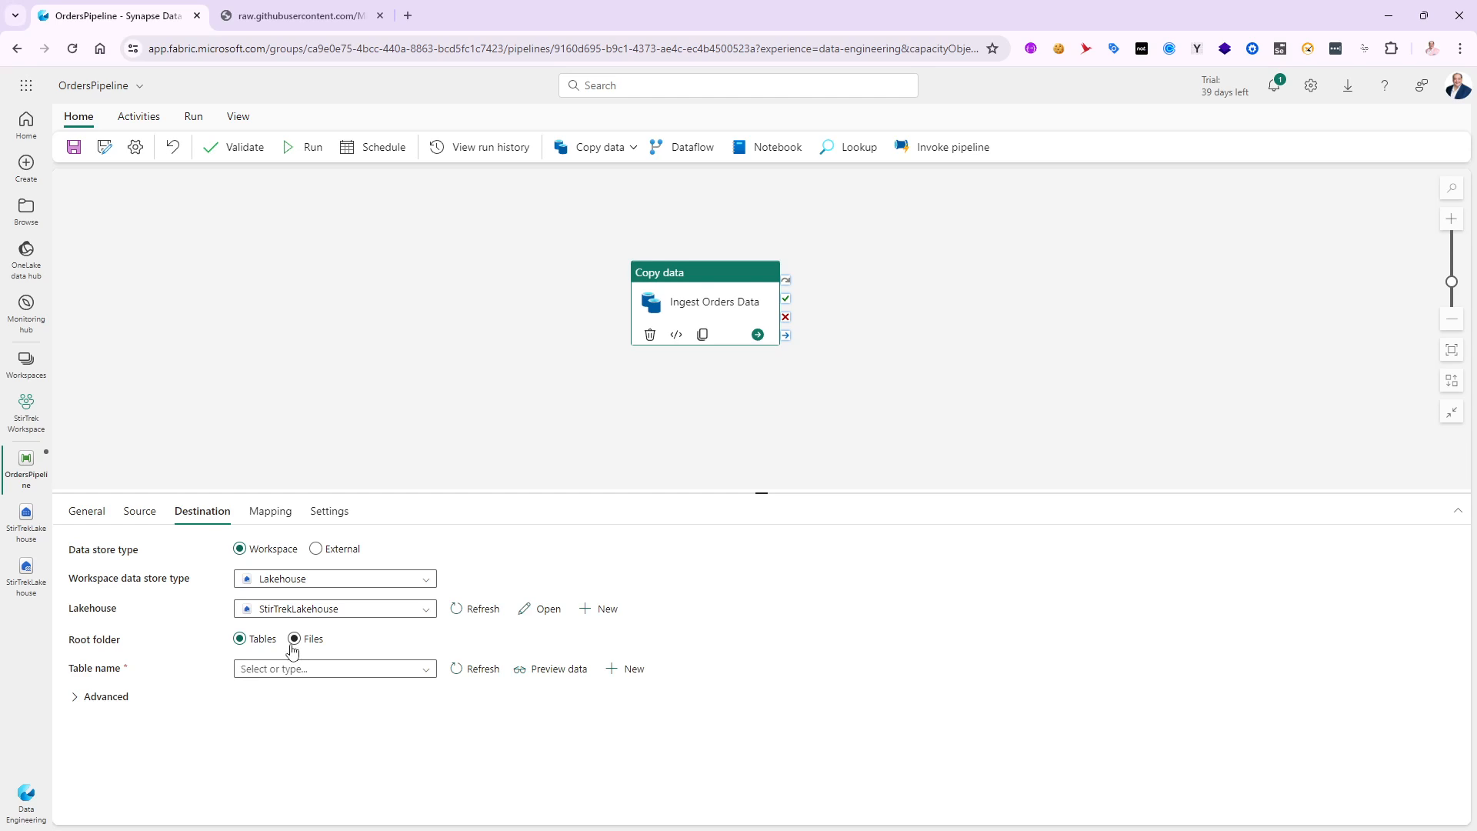
# - Use Tables as the destination's root folder and create a new destination table named GHOrders
pyautogui.click(295, 640)
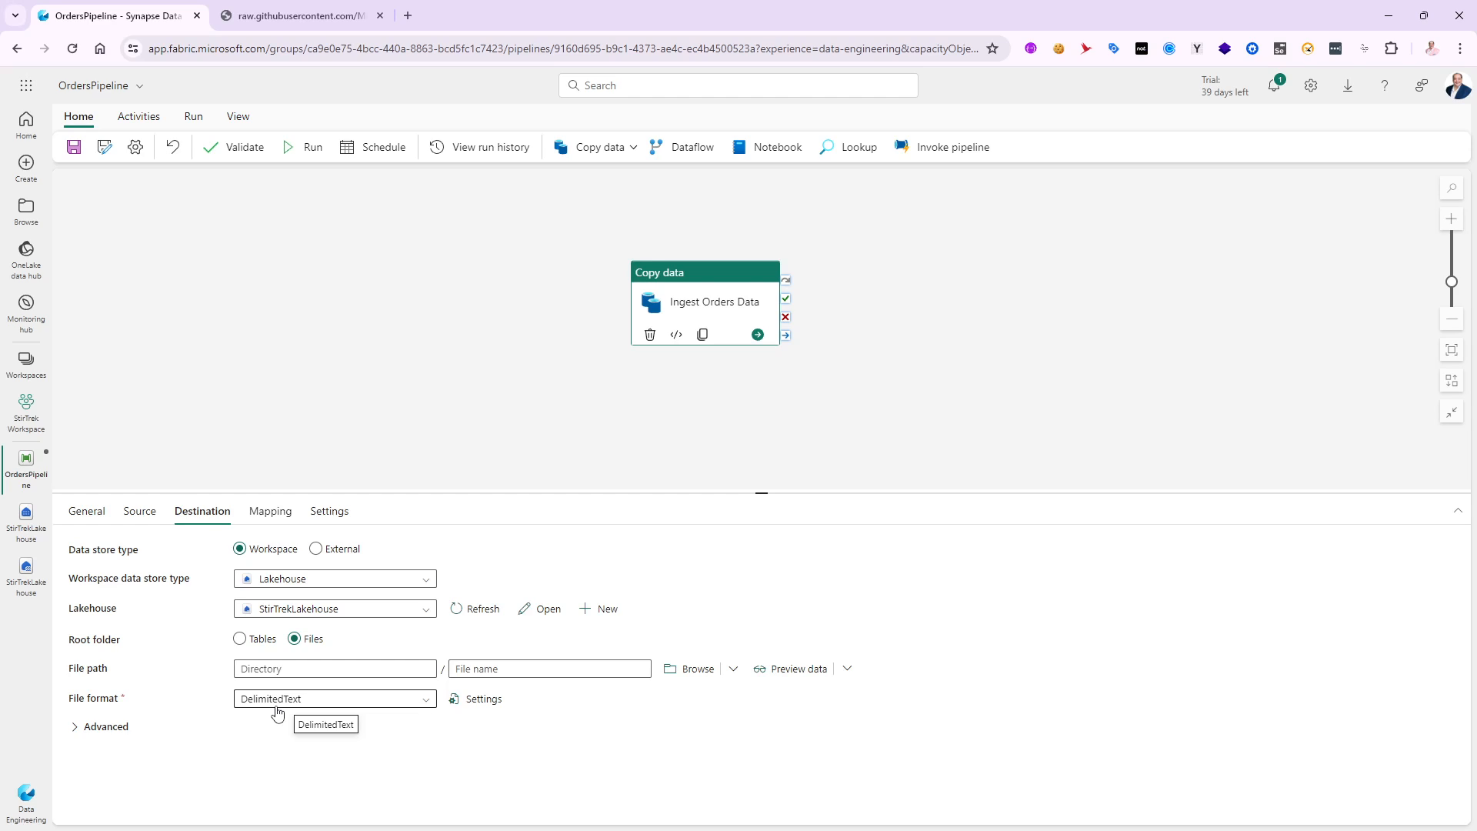
pyautogui.click(240, 641)
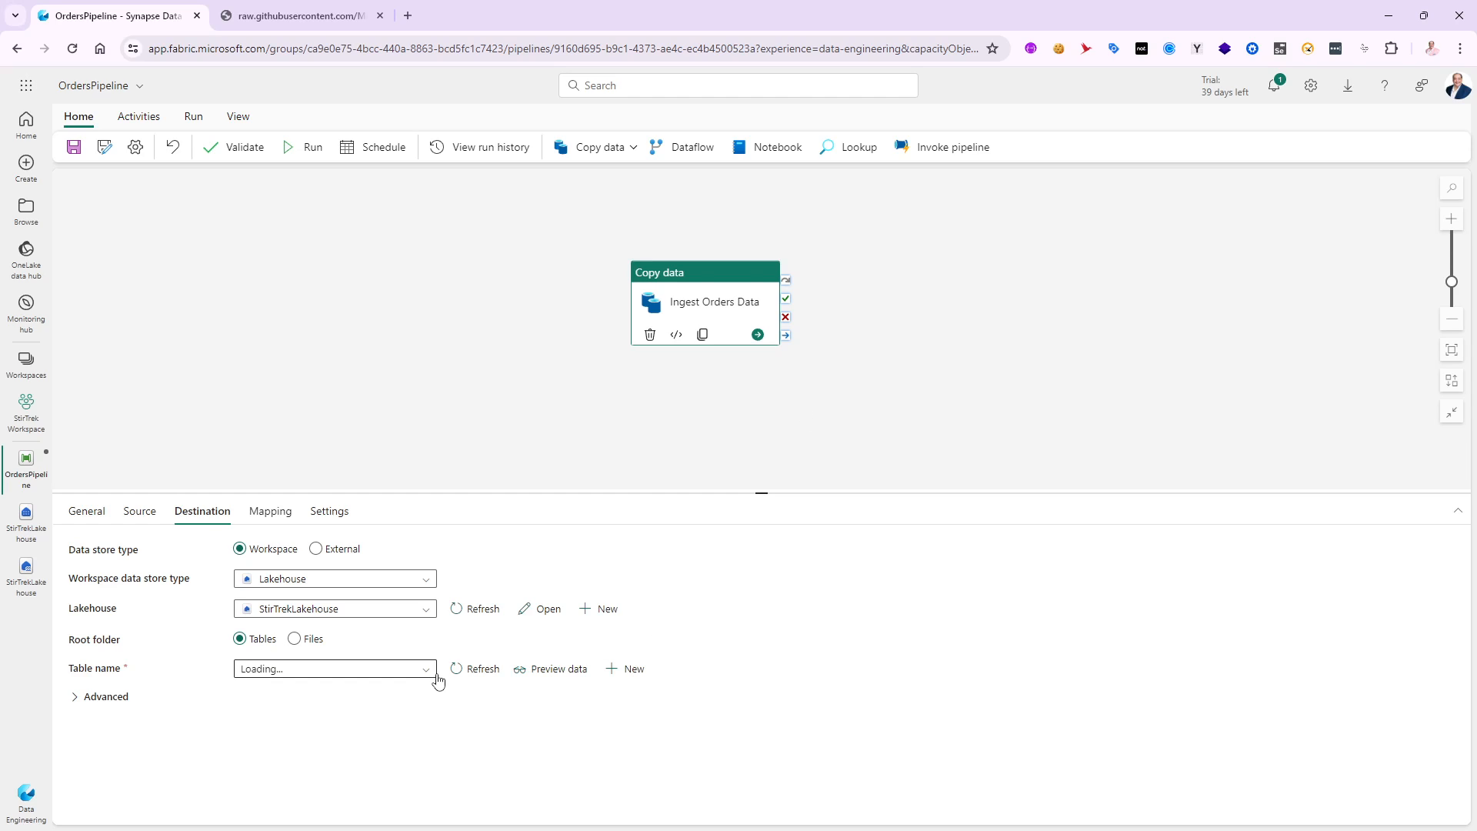
pyautogui.click(477, 670)
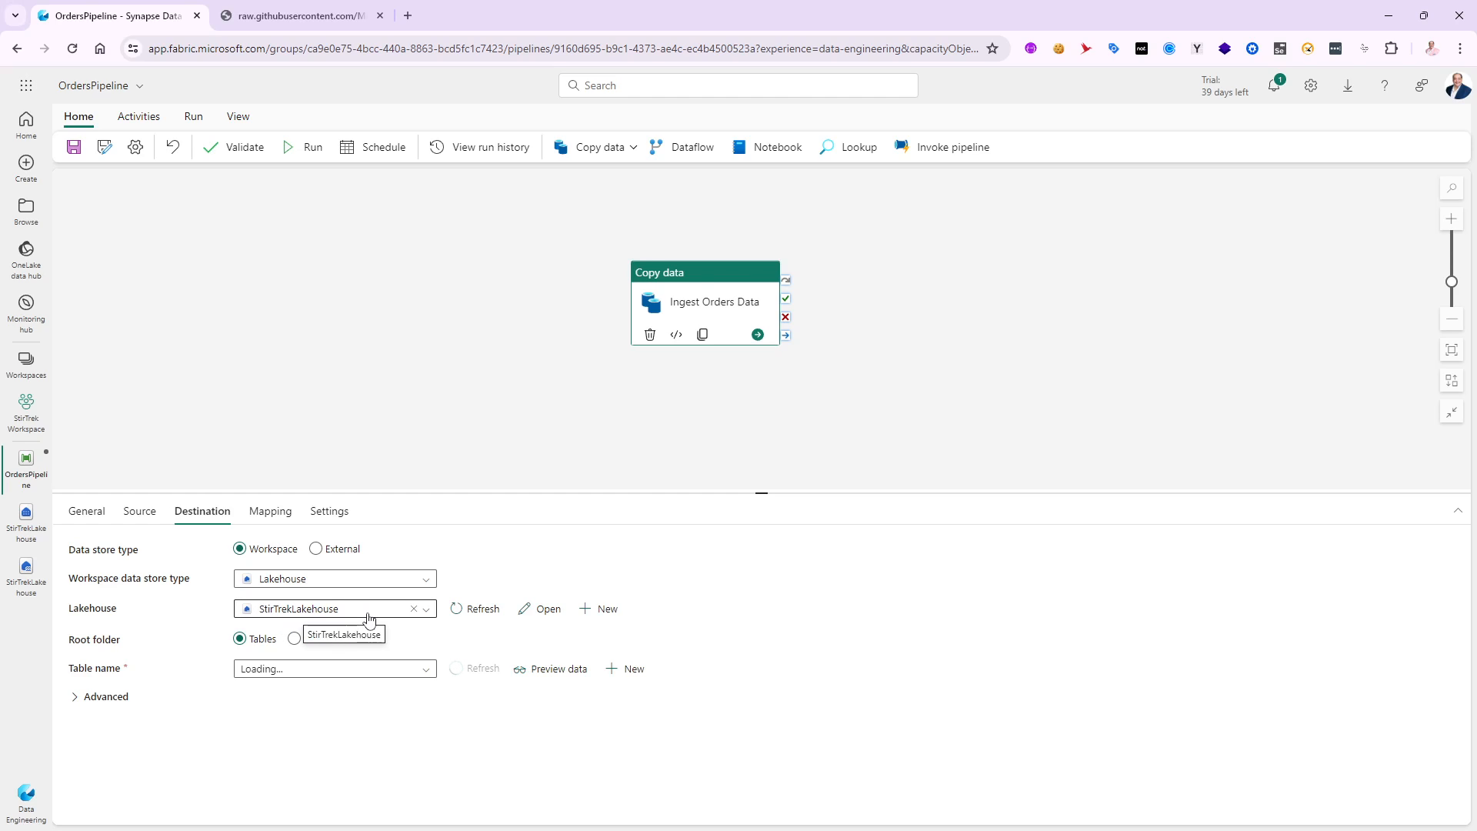
pyautogui.click(430, 675)
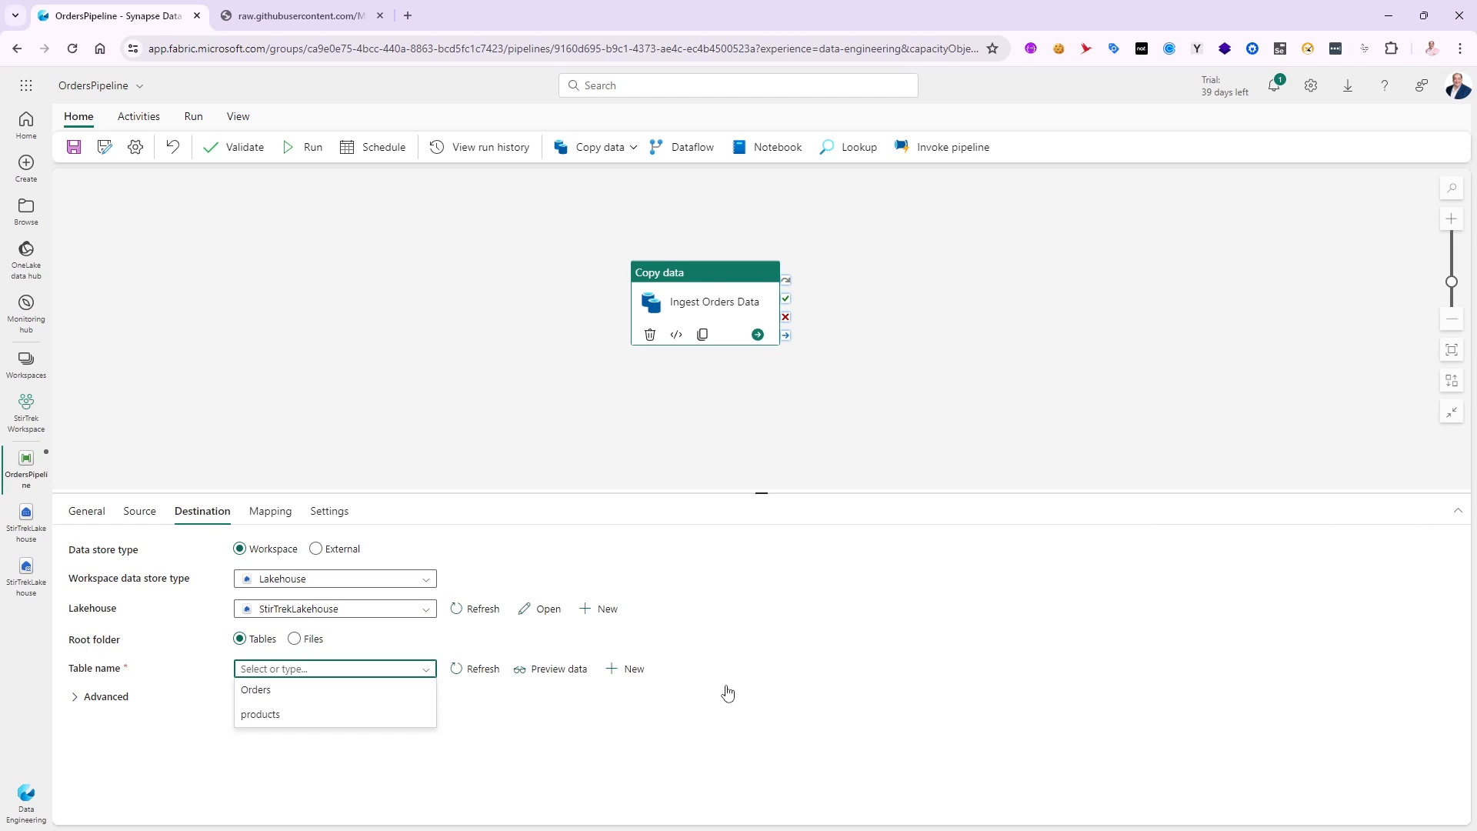
pyautogui.click(632, 669)
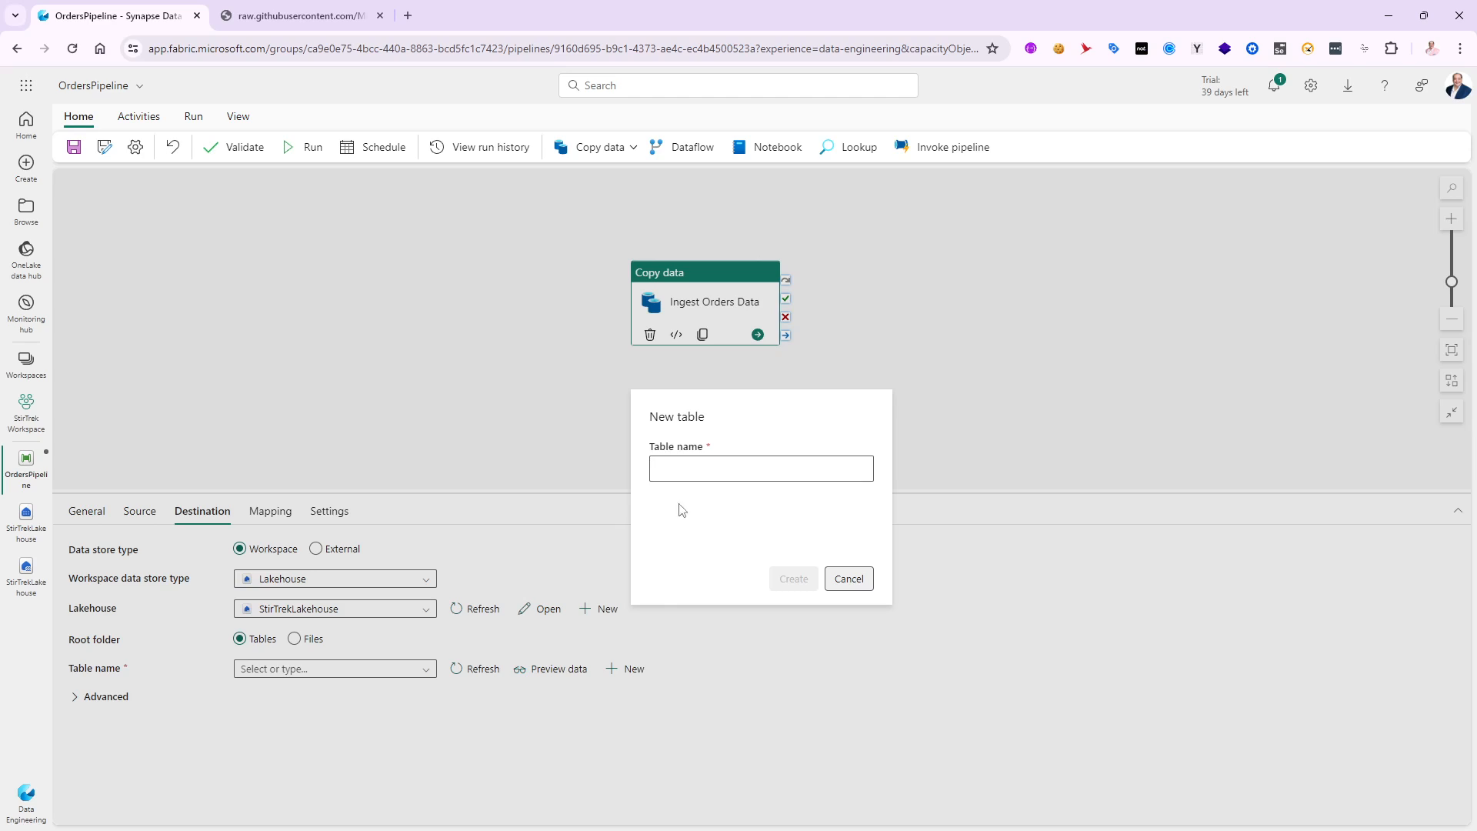
pyautogui.click(713, 466)
pyautogui.write('GHOrders')
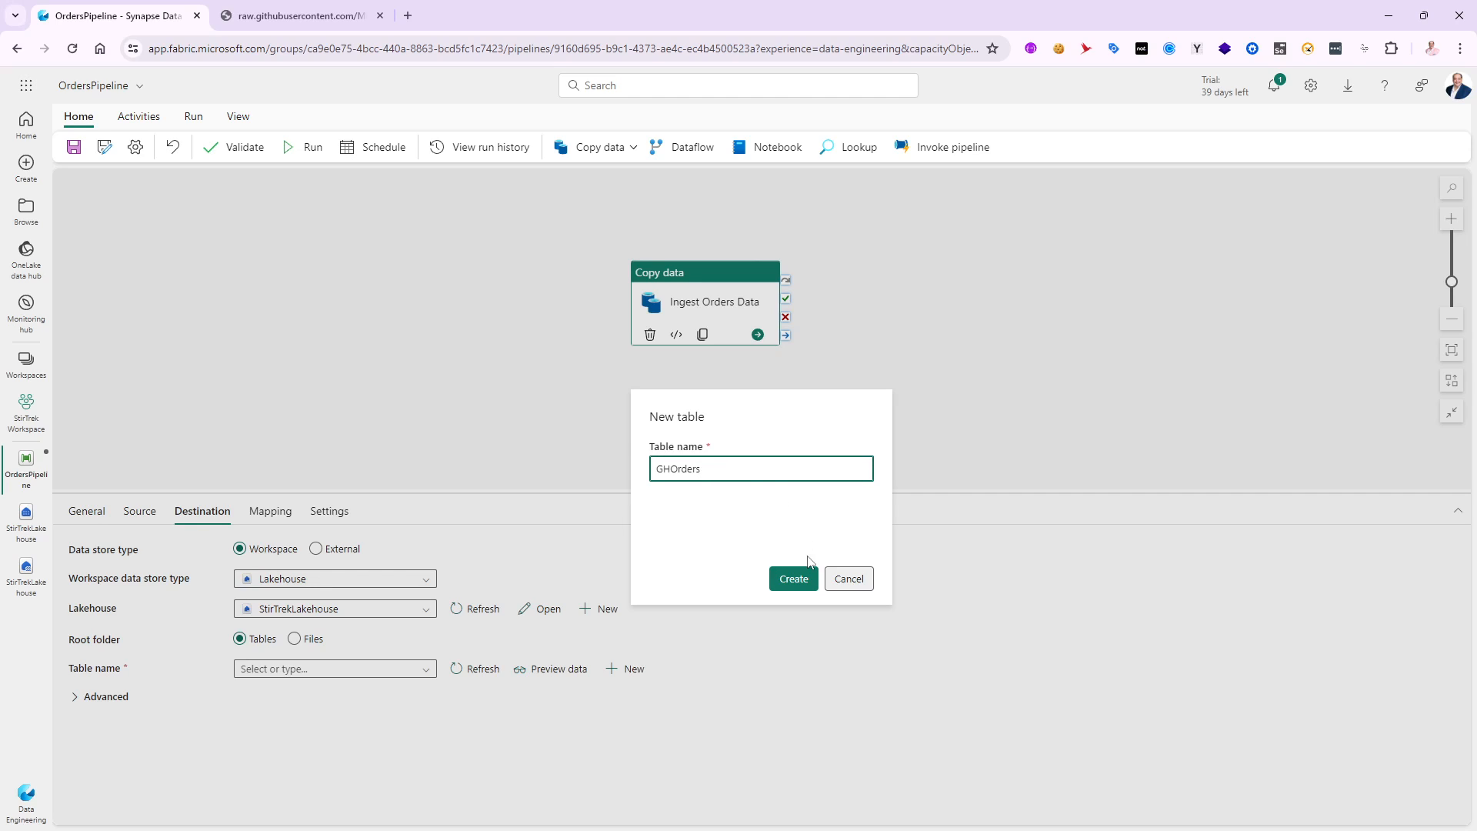
pyautogui.click(793, 584)
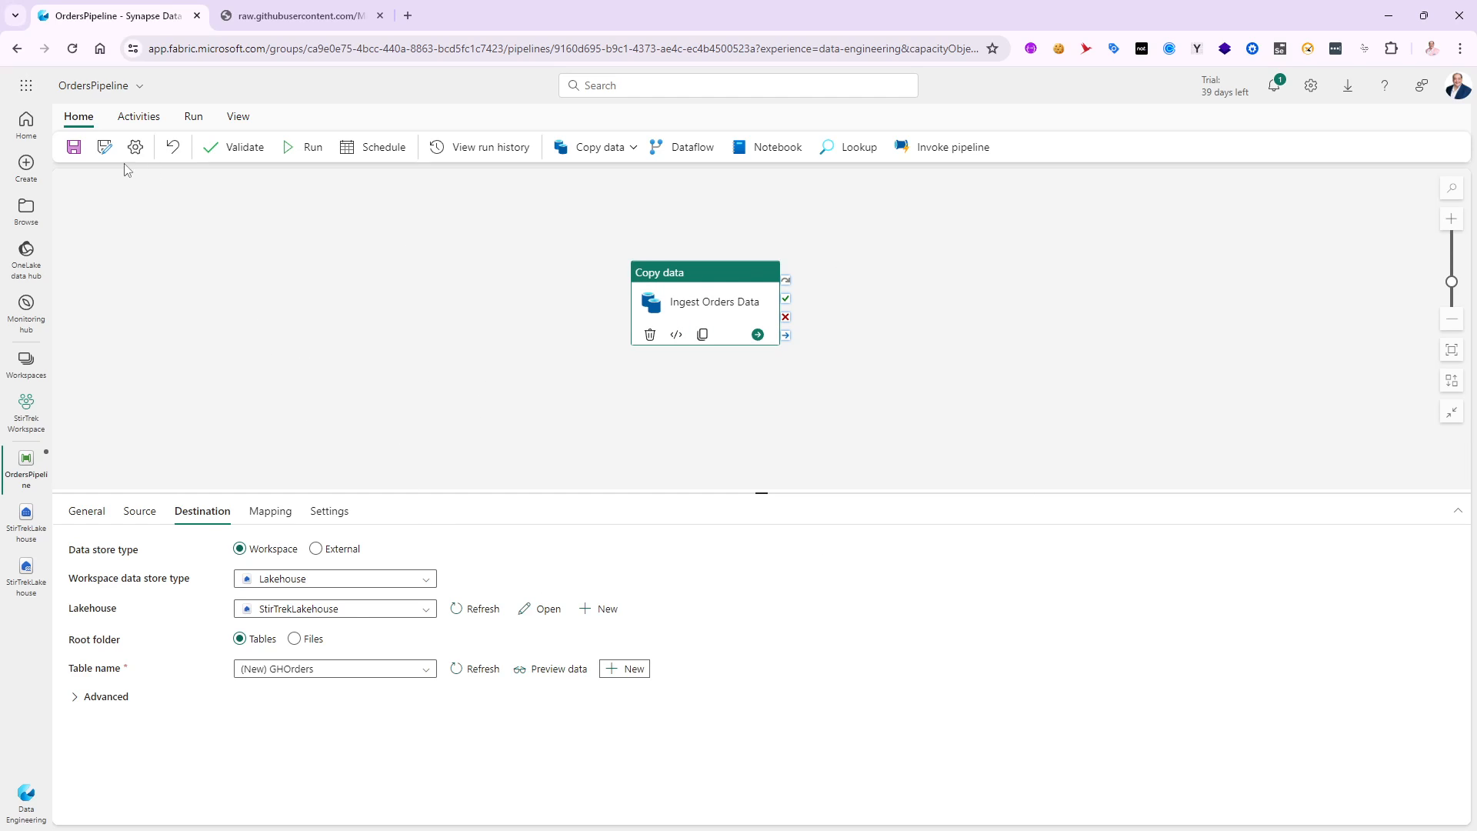
# - Save and run OrdersPipeline, dismissing the notifications
pyautogui.click(73, 147)
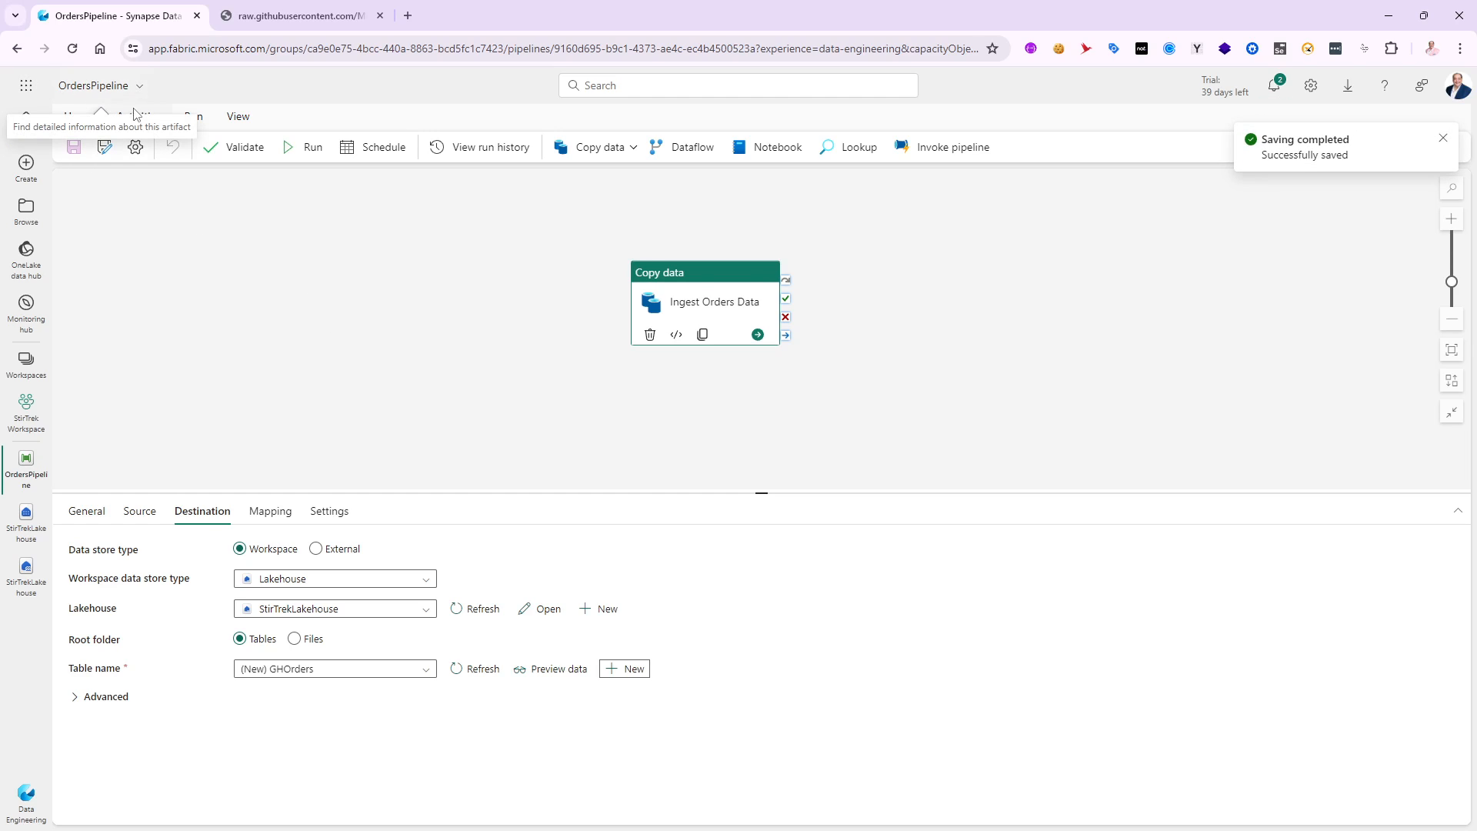
pyautogui.click(1443, 138)
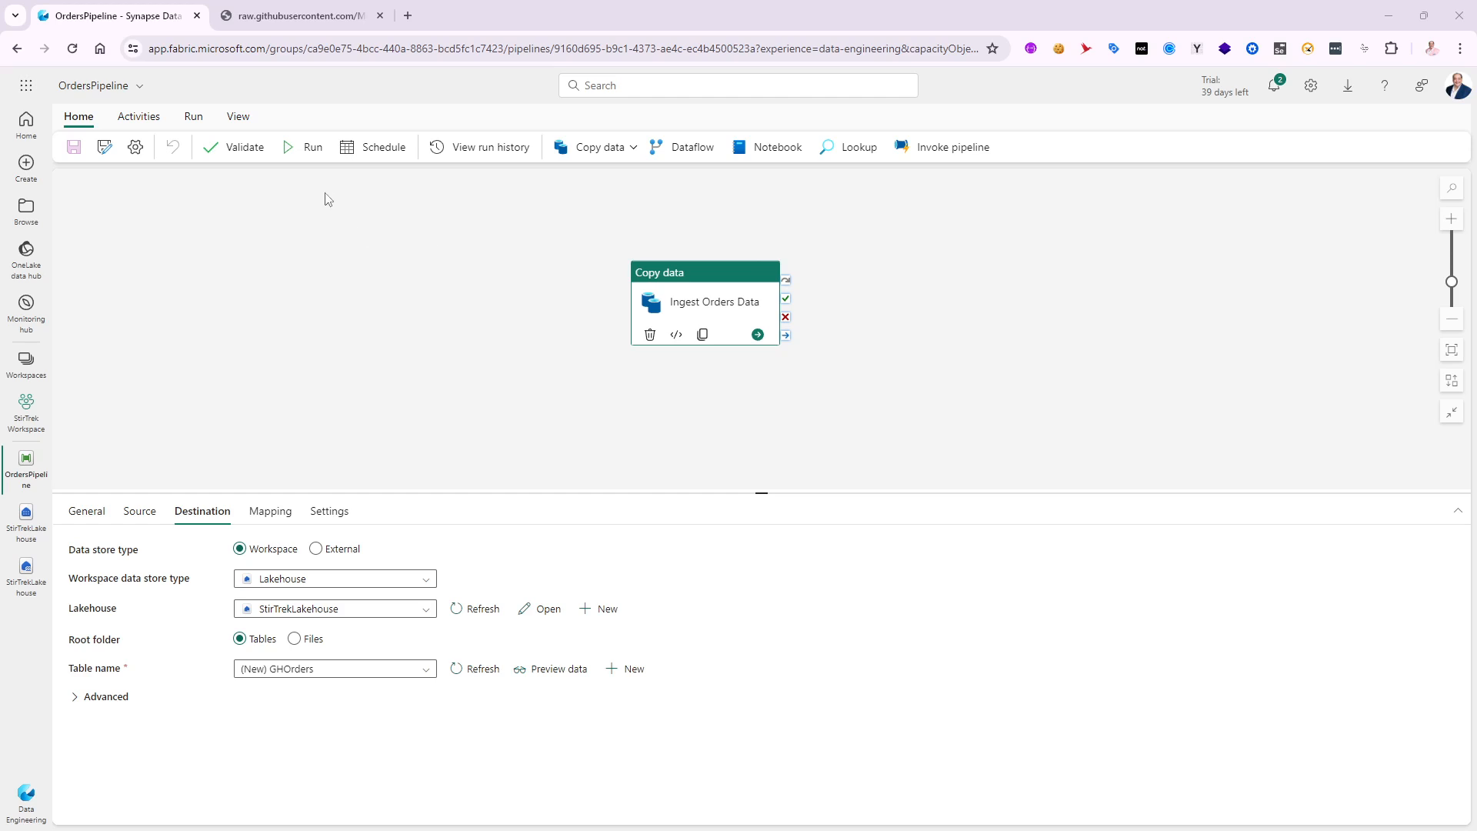
pyautogui.click(305, 147)
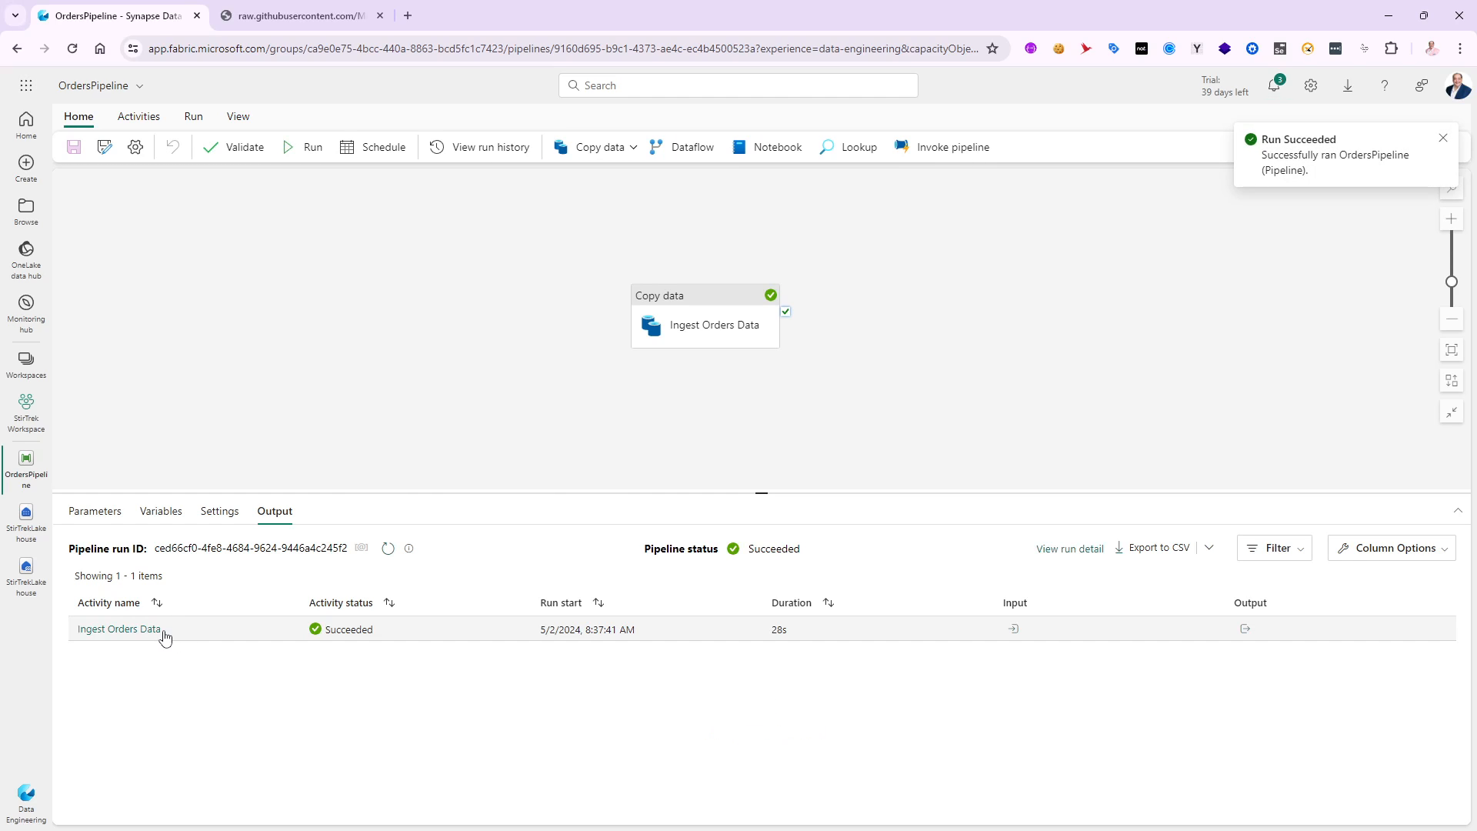
pyautogui.click(1442, 140)
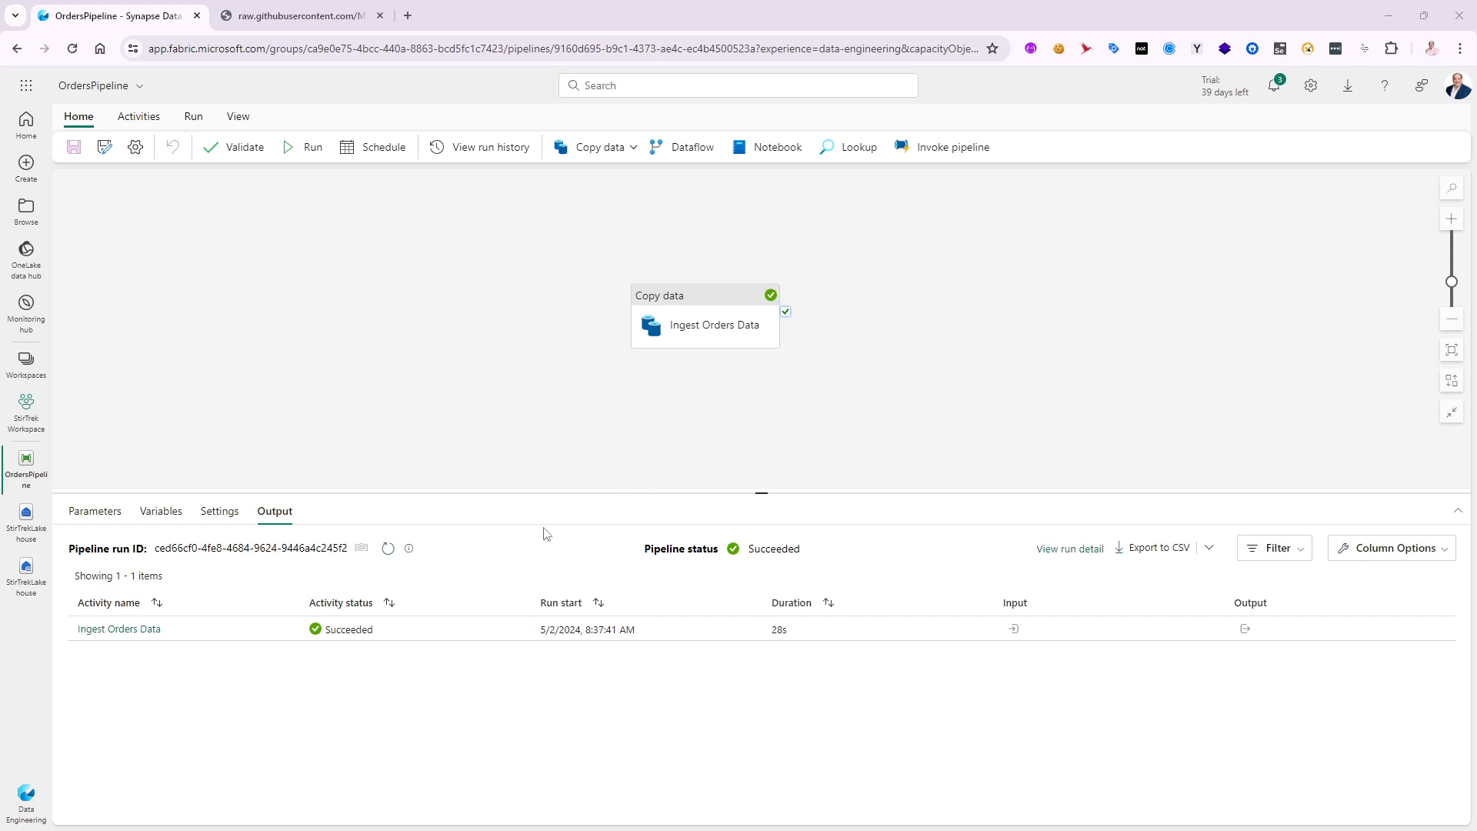
# - Open StirTrekLakehouse and examine the data and columns of the GHOrders table
pyautogui.click(44, 573)
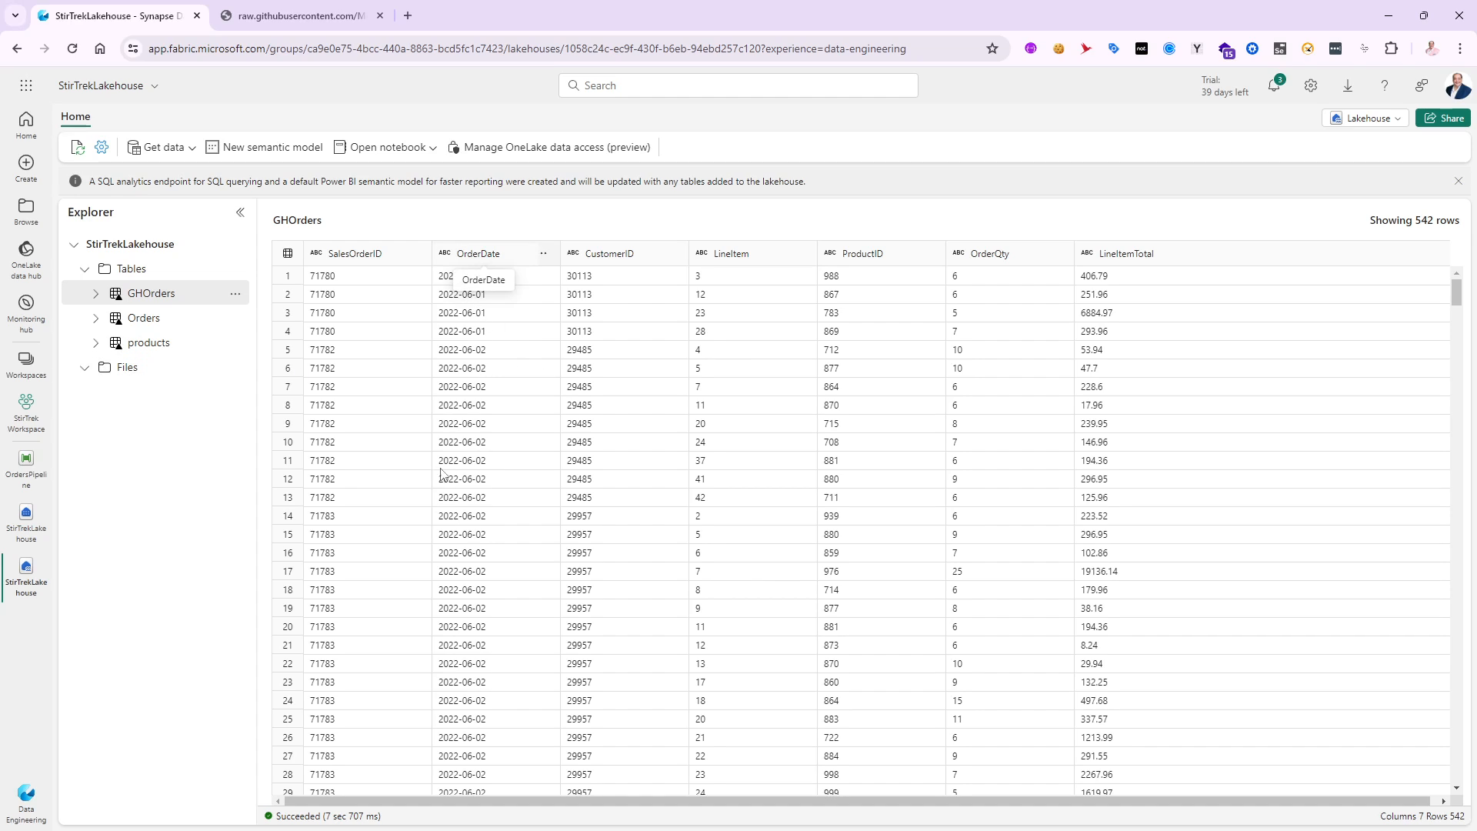
pyautogui.click(95, 293)
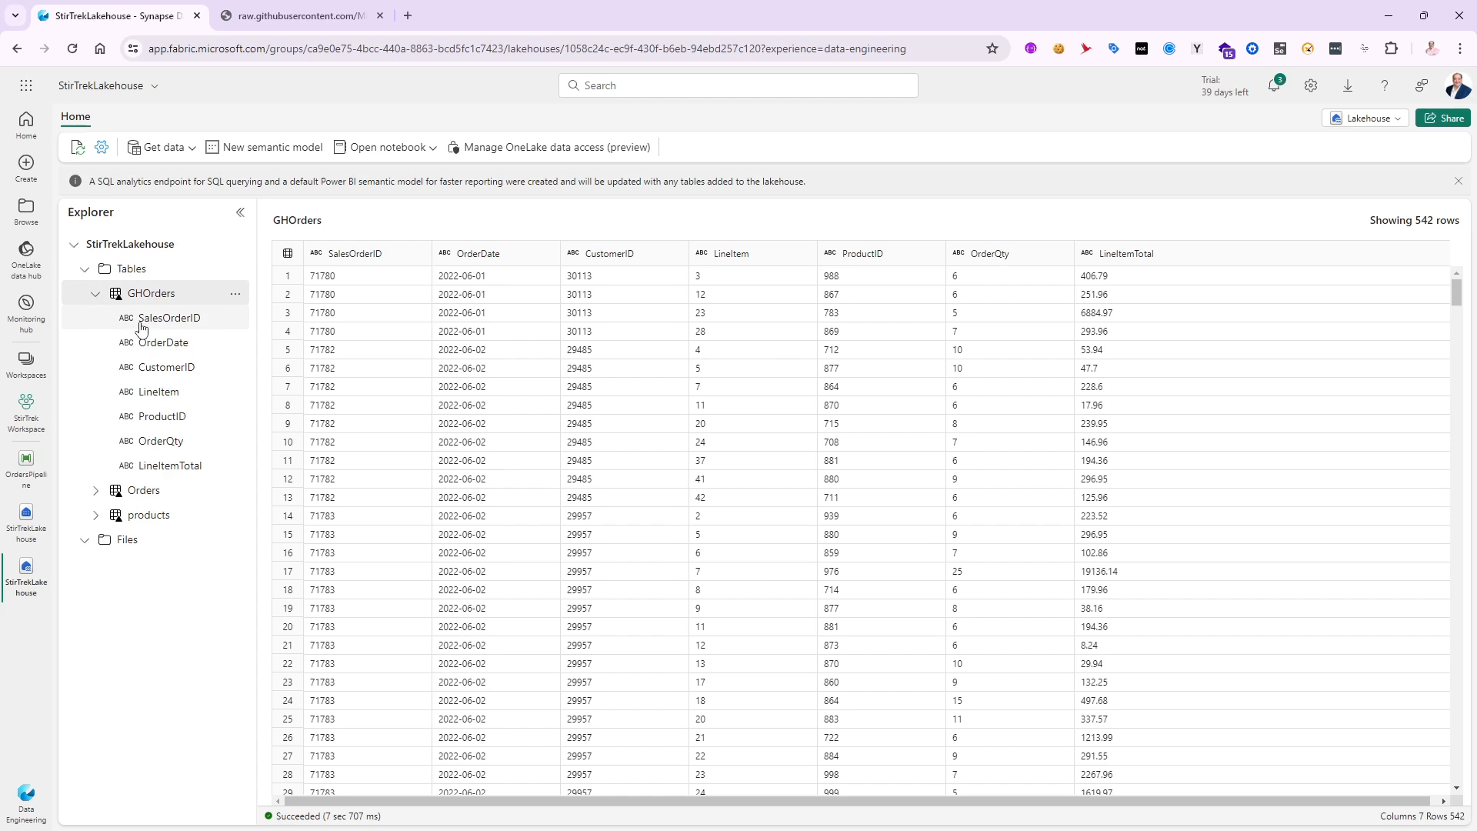
pyautogui.click(96, 296)
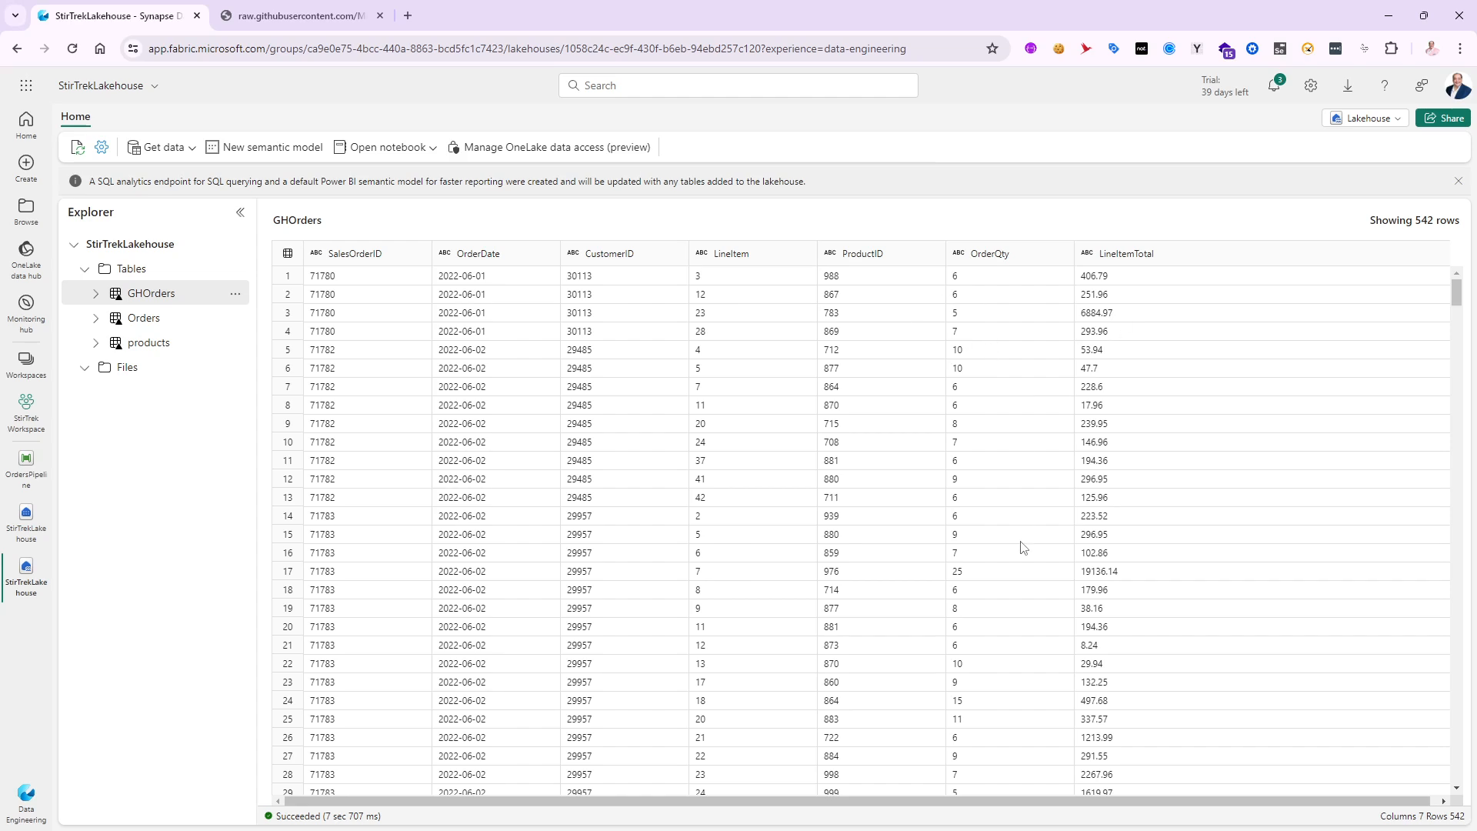